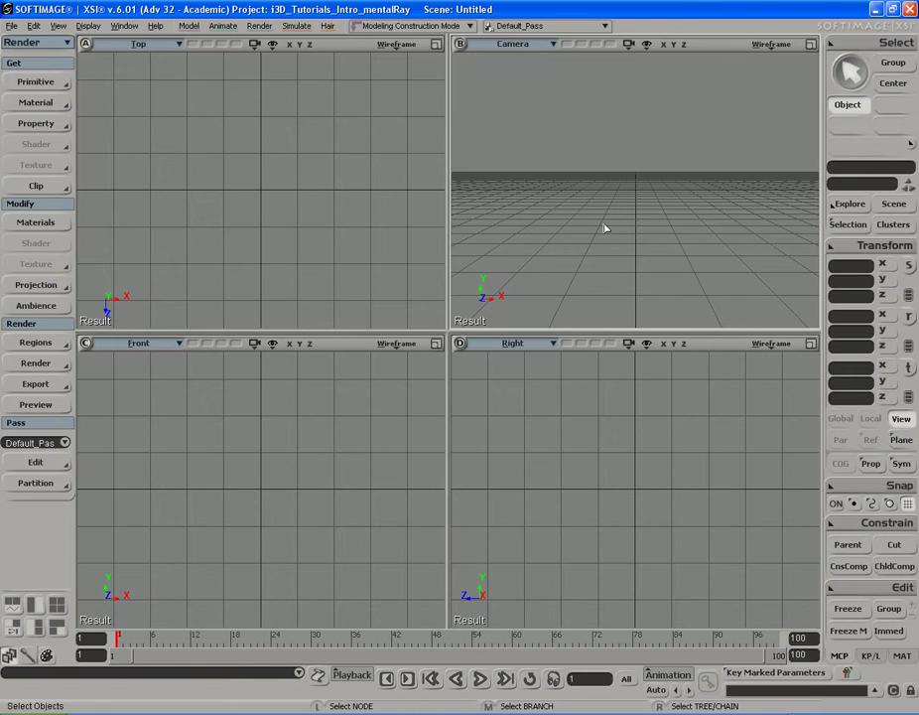
Open the scene 06_Scene_GI_Plus_FG_START from the project's Scenes folder
key("ctrl+o")
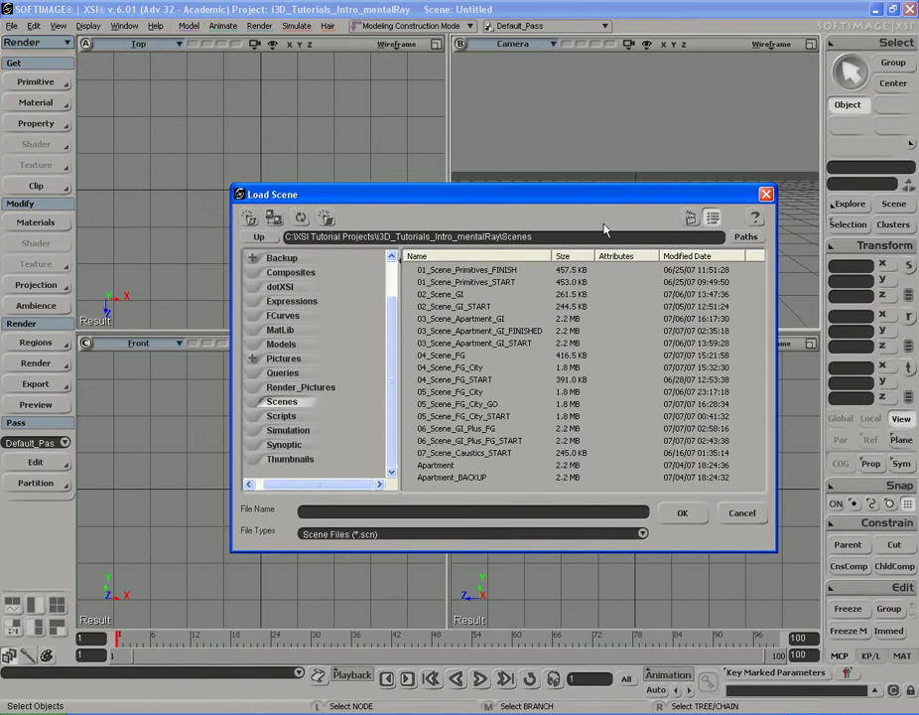
left_click(443, 441)
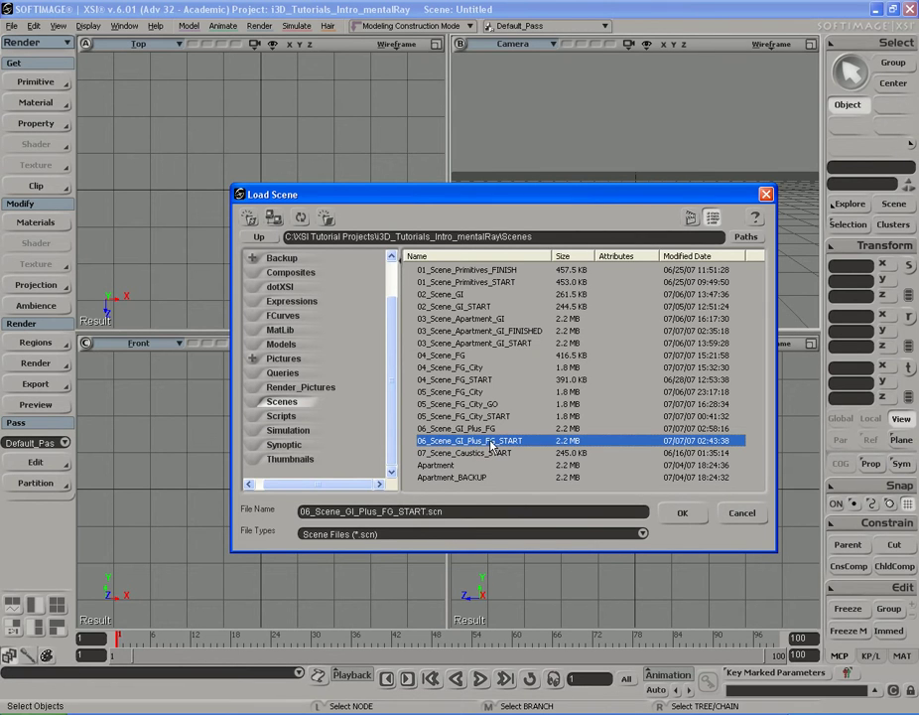
double_click(492, 446)
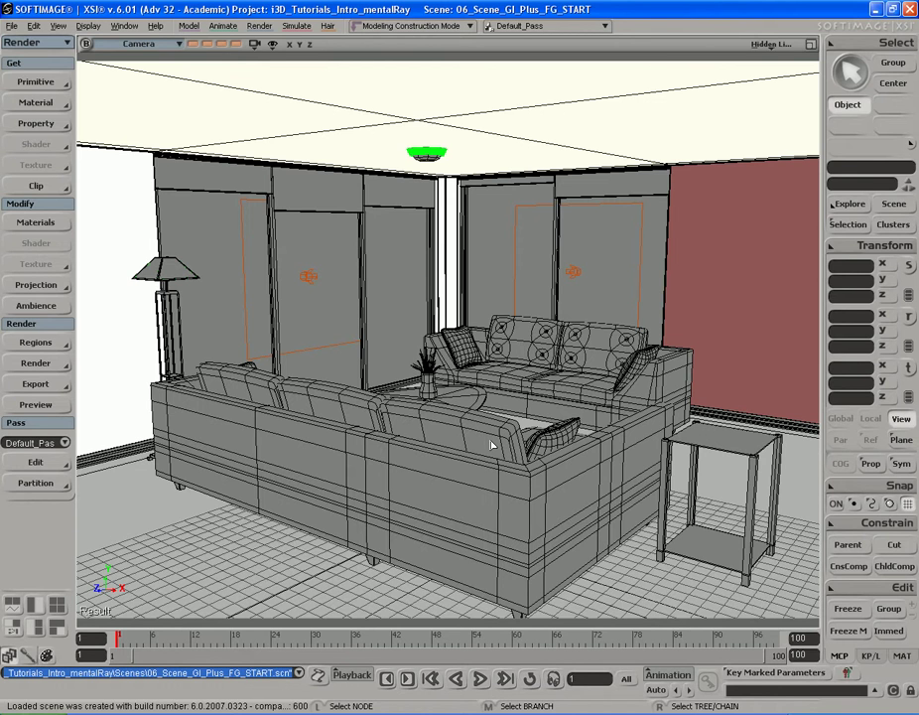
Open the mental ray render options, move them clear of the scene and show the GI and Caustics settings
left_click(43, 369)
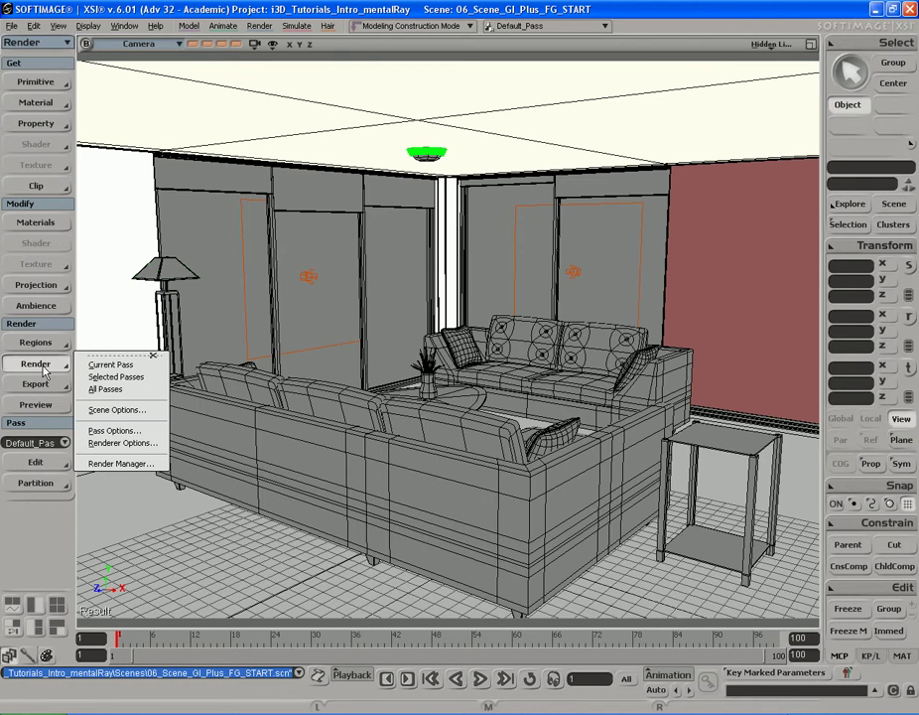
left_click(140, 453)
left_click_drag(249, 135, 239, 35)
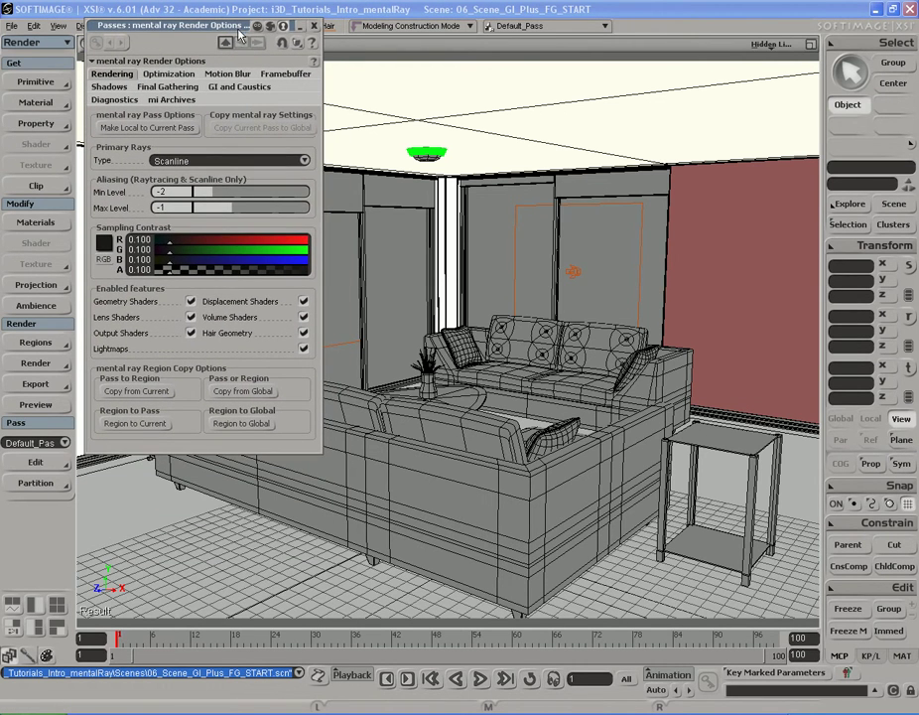
left_click(234, 90)
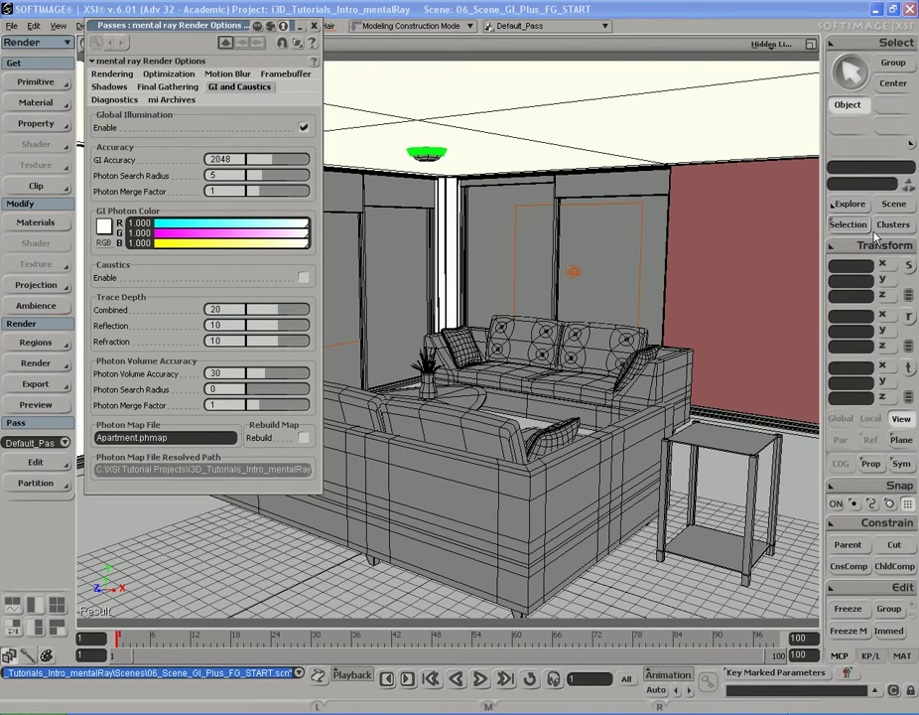
Select the lights Spot, Spot1 and Spot2 and open their shared light properties at the photon settings
left_click(847, 206)
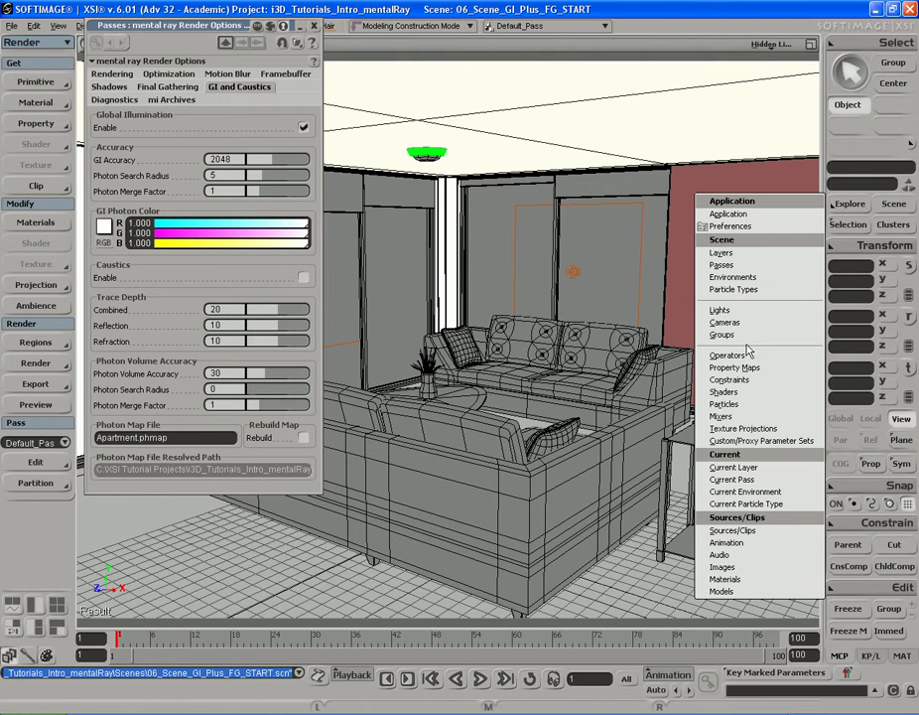
left_click(755, 310)
left_click(662, 239)
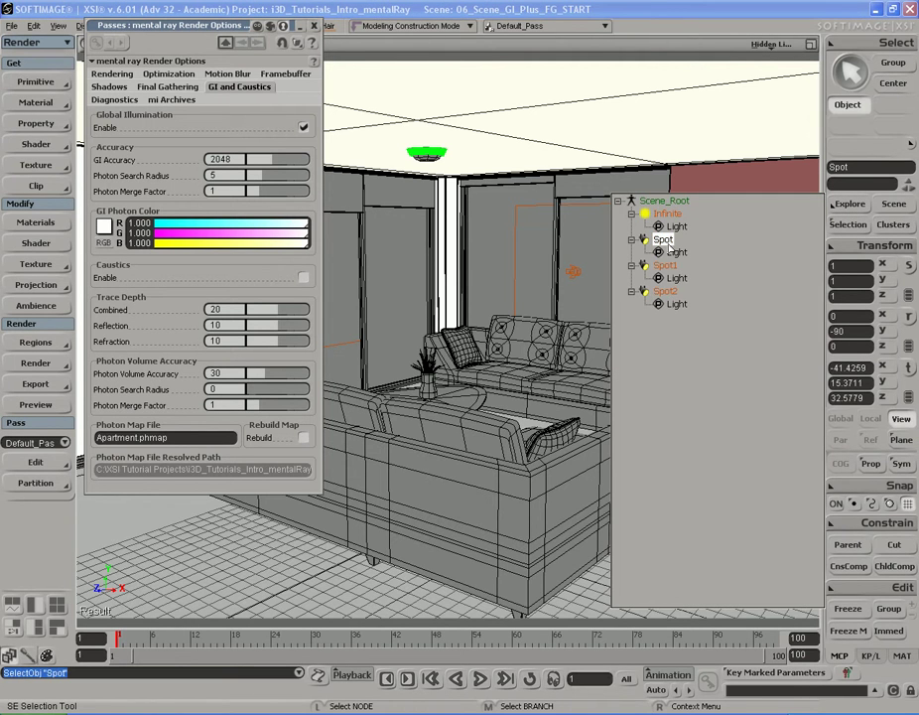
left_click(671, 291, "shift")
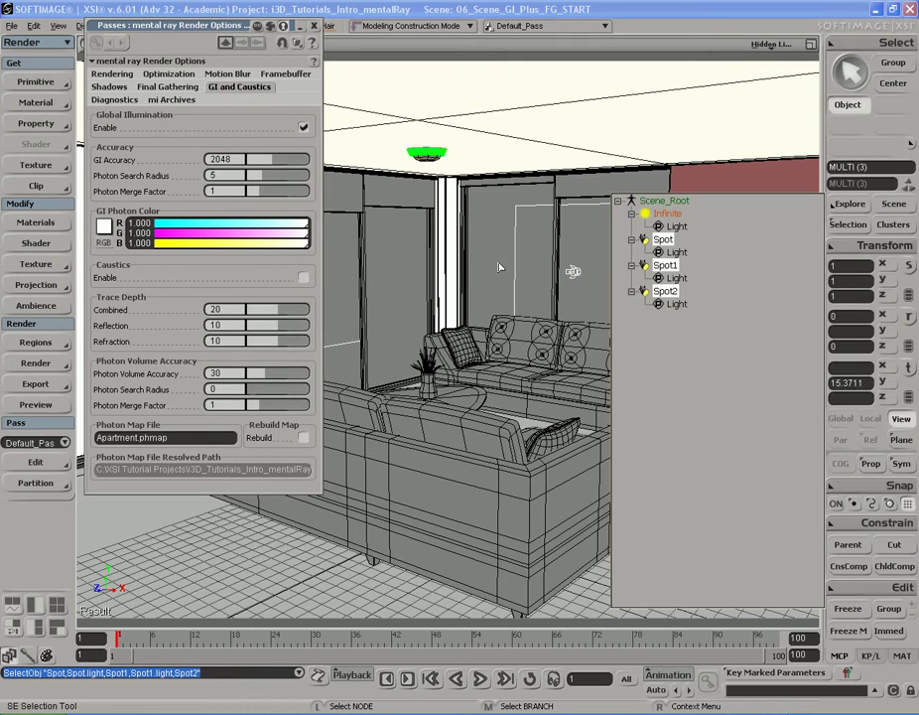
left_click(35, 243)
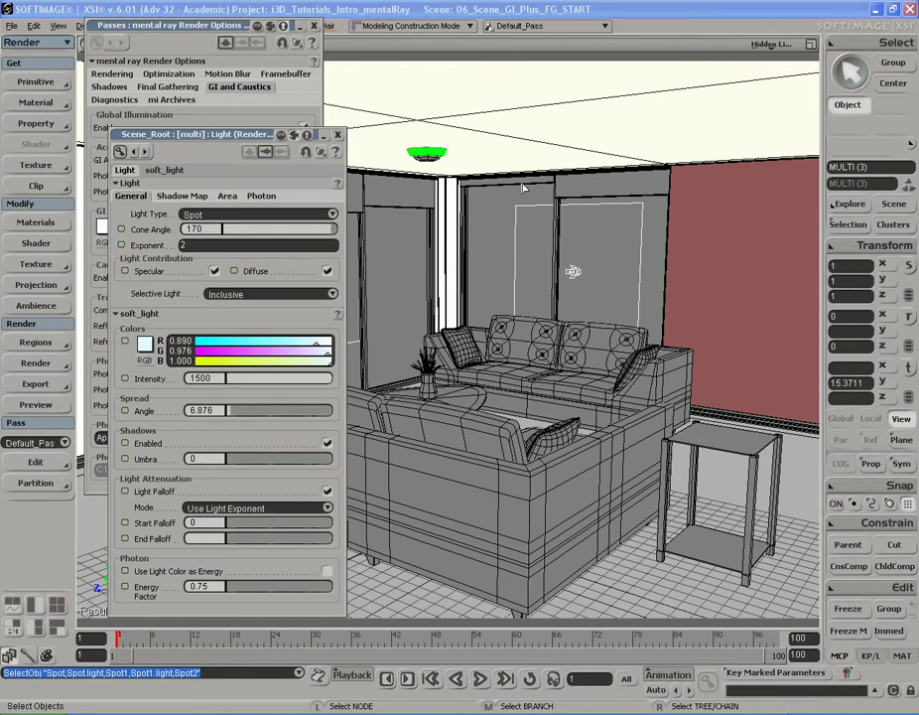
left_click_drag(385, 86, 674, 79)
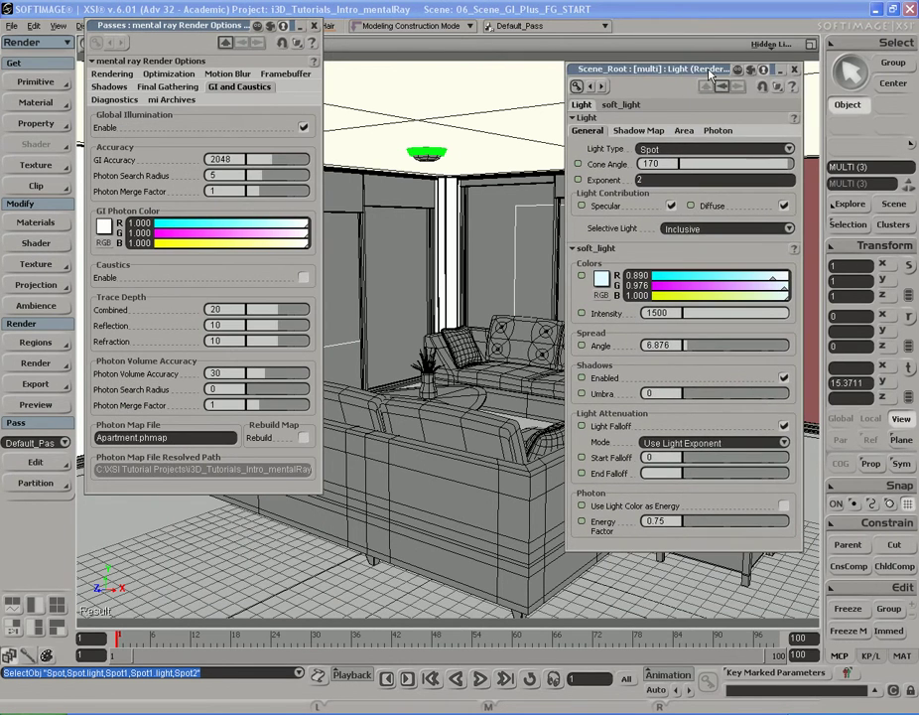
left_click_drag(762, 71, 794, 63)
left_click(752, 122)
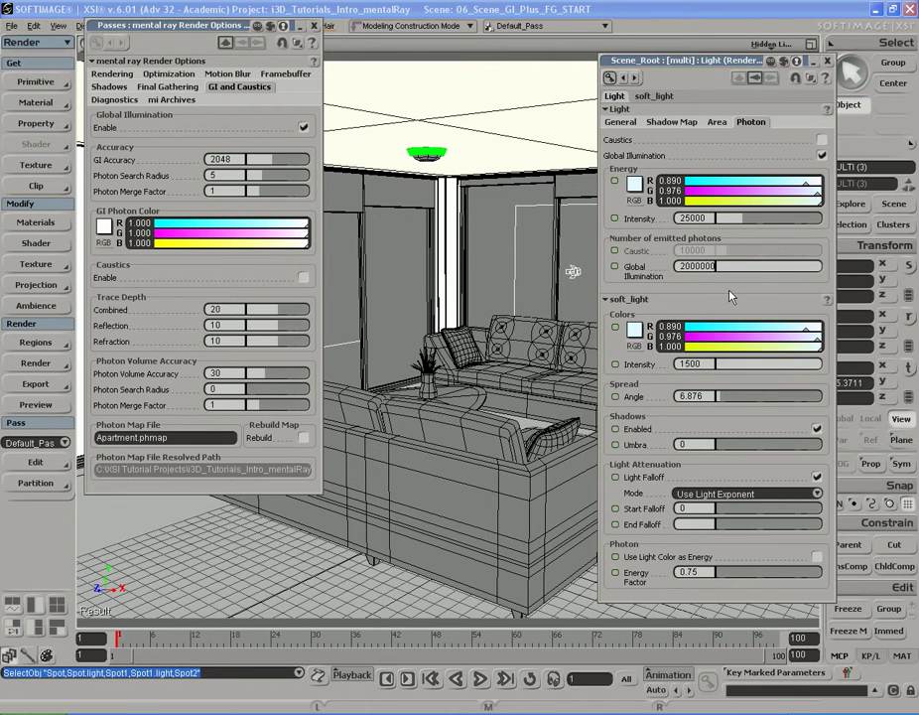
Collapse the light properties and render options windows and render a preview of the default pass
double_click(601, 59)
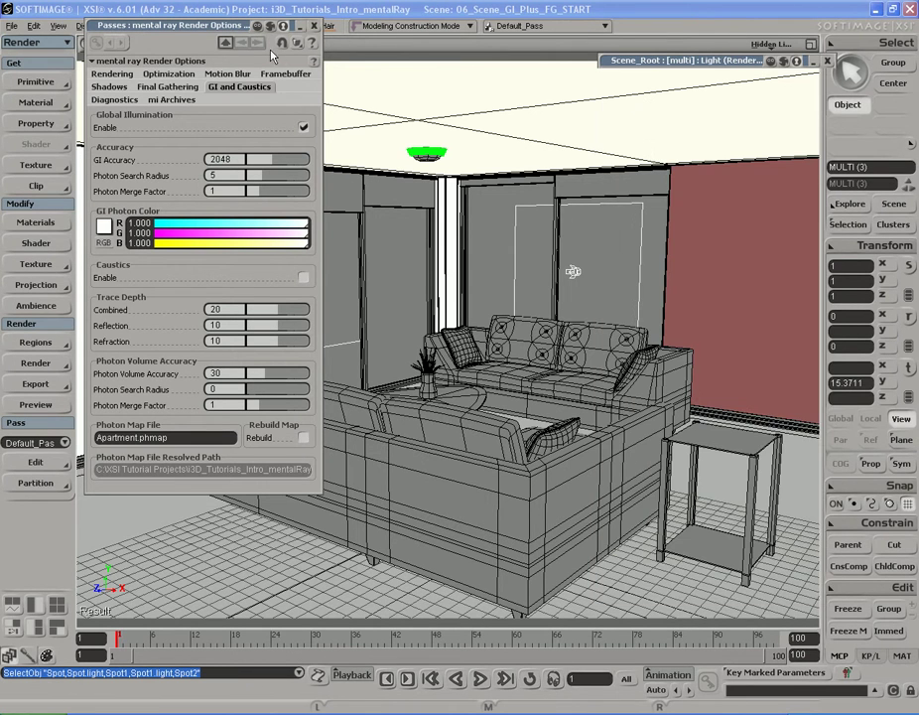
double_click(228, 28)
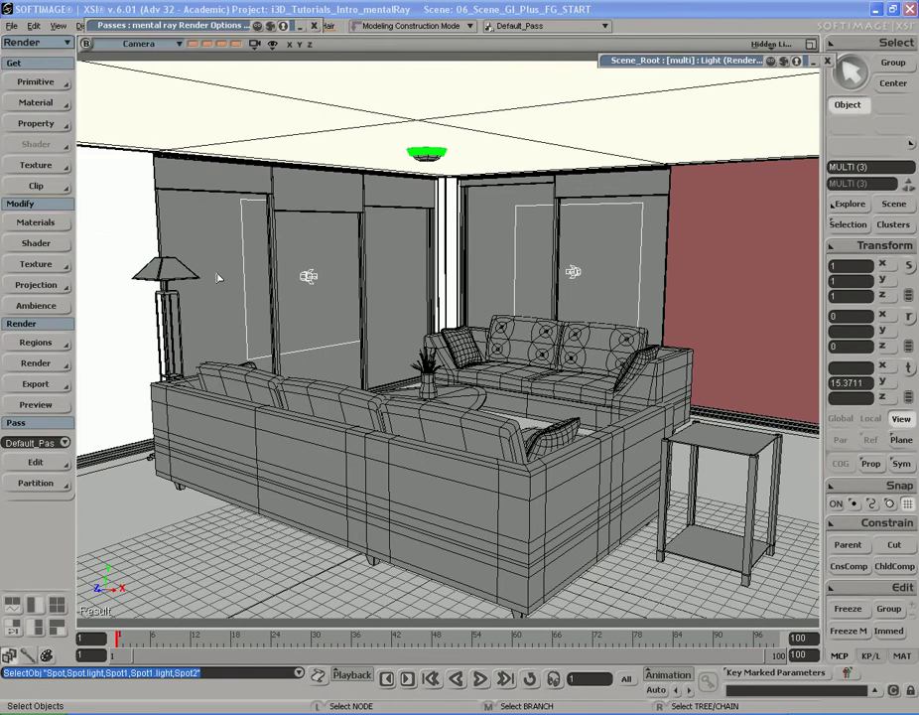
left_click(36, 404)
left_click_drag(223, 101, 426, 95)
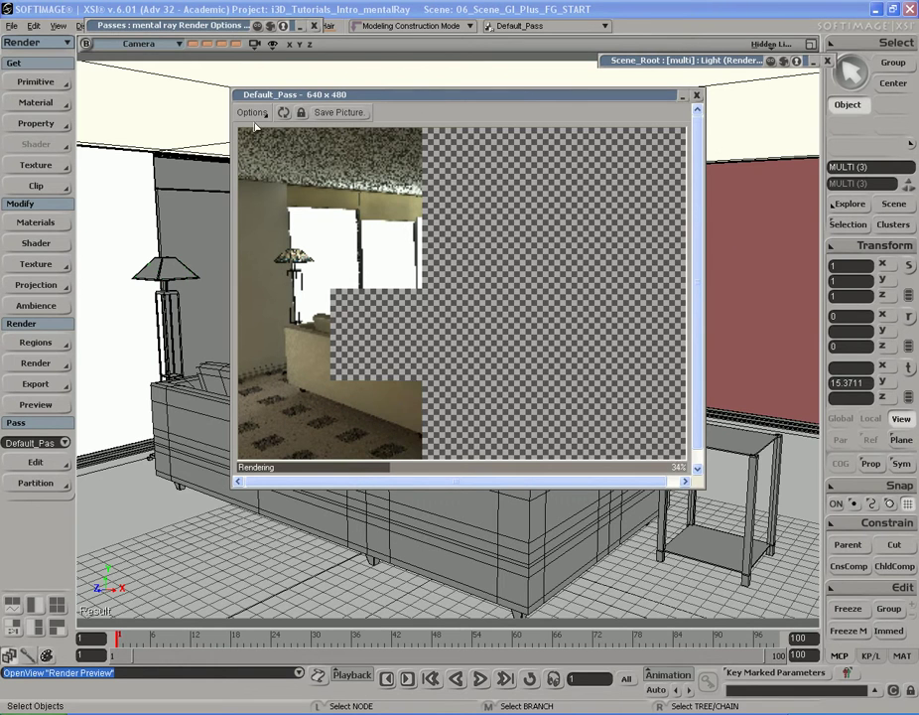
Expand the render options beside the render preview and examine the photon map file entry
left_click_drag(171, 26, 163, 66)
left_click(163, 65)
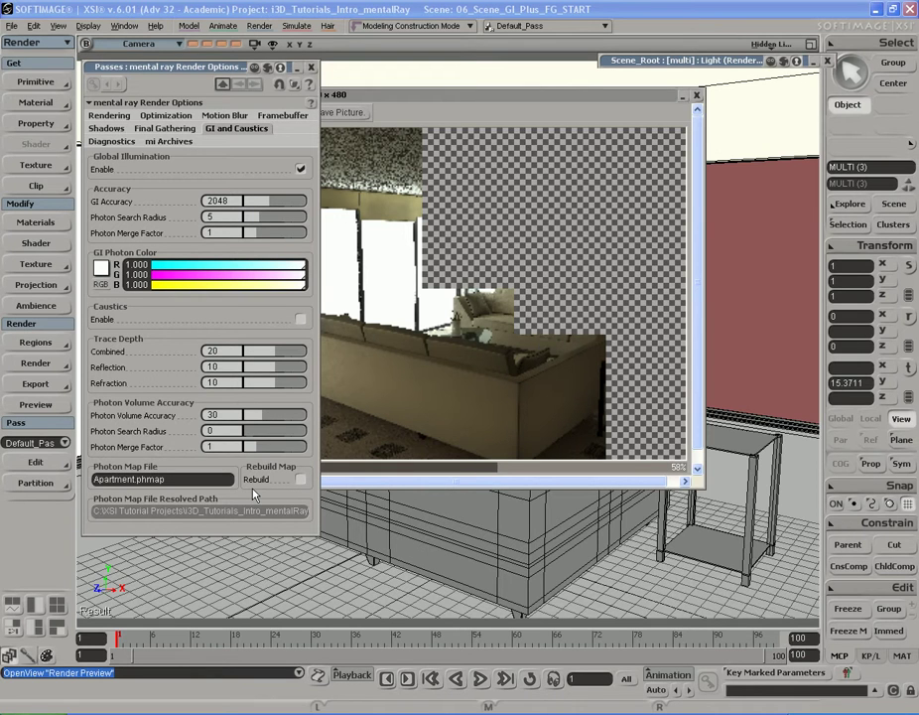
double_click(177, 480)
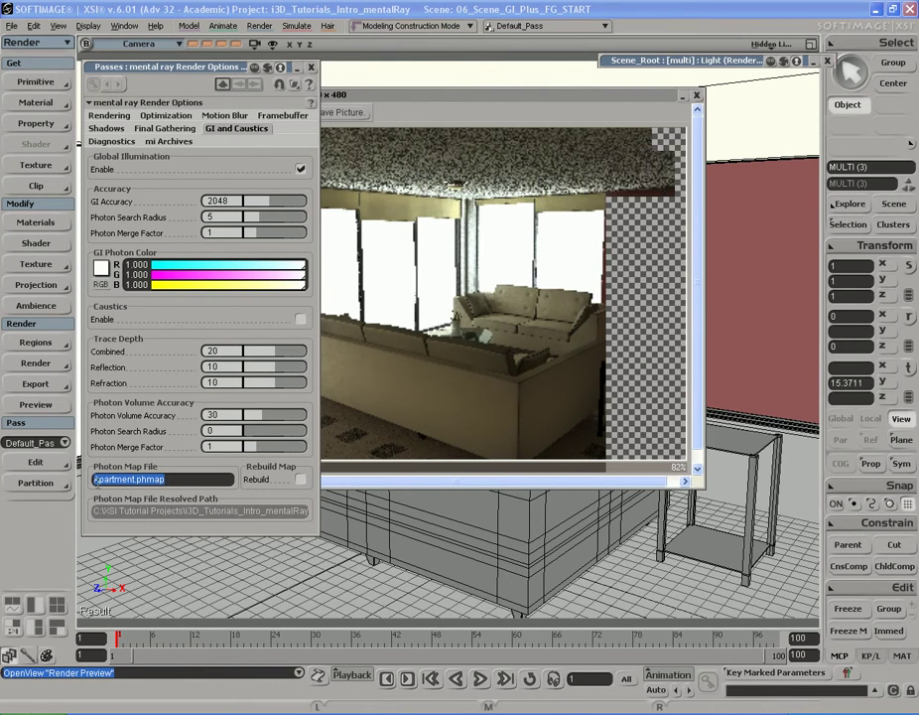
left_click(173, 479)
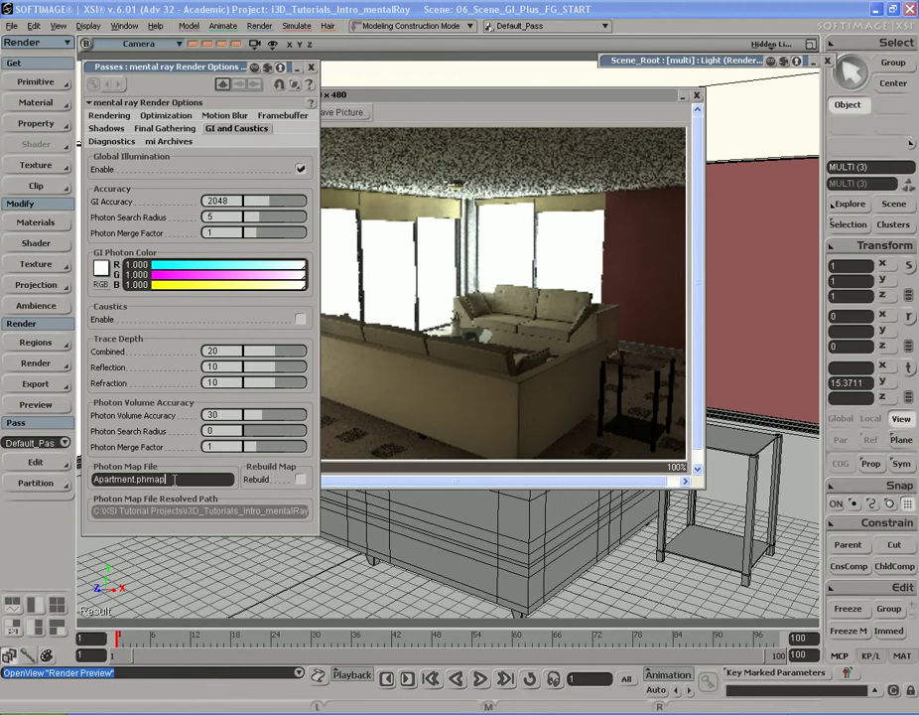
key("Return")
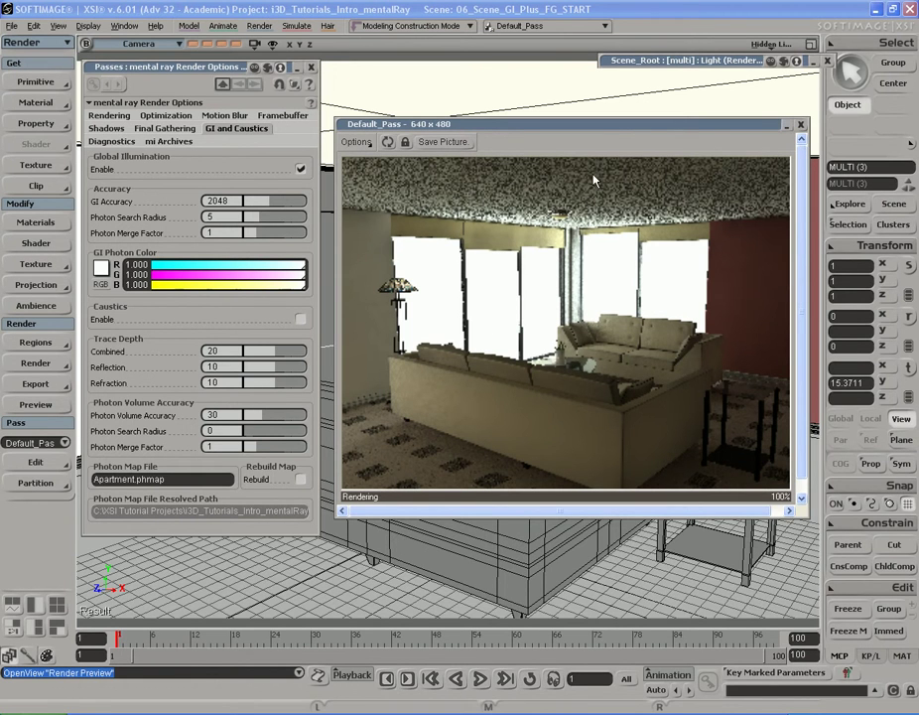
left_click_drag(611, 130, 617, 131)
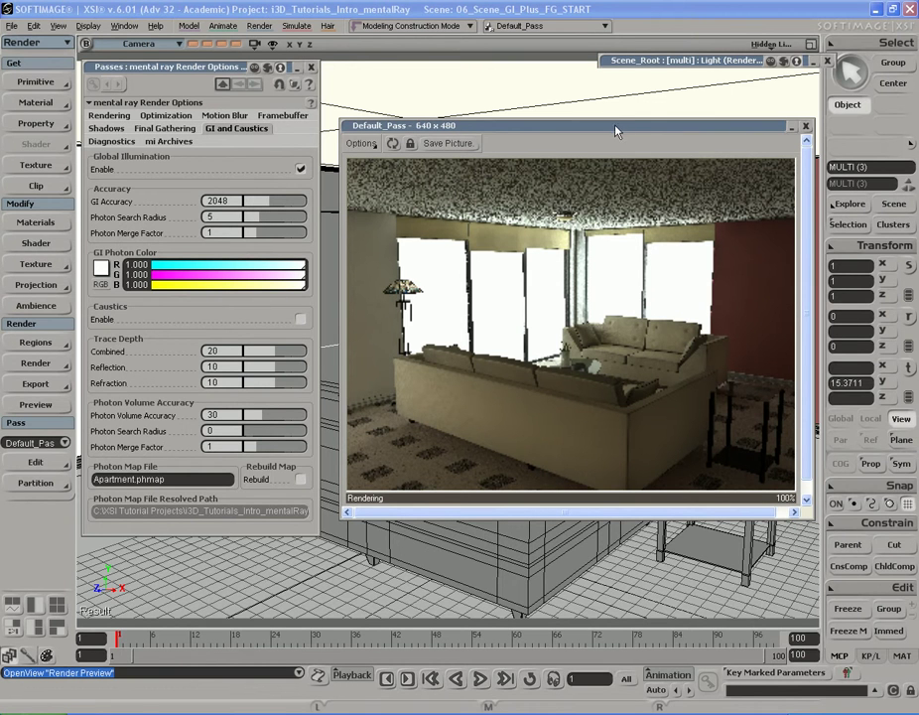
Review the spot lights' photon energy and emitted photon settings, and collapse their properties again
left_click(685, 61)
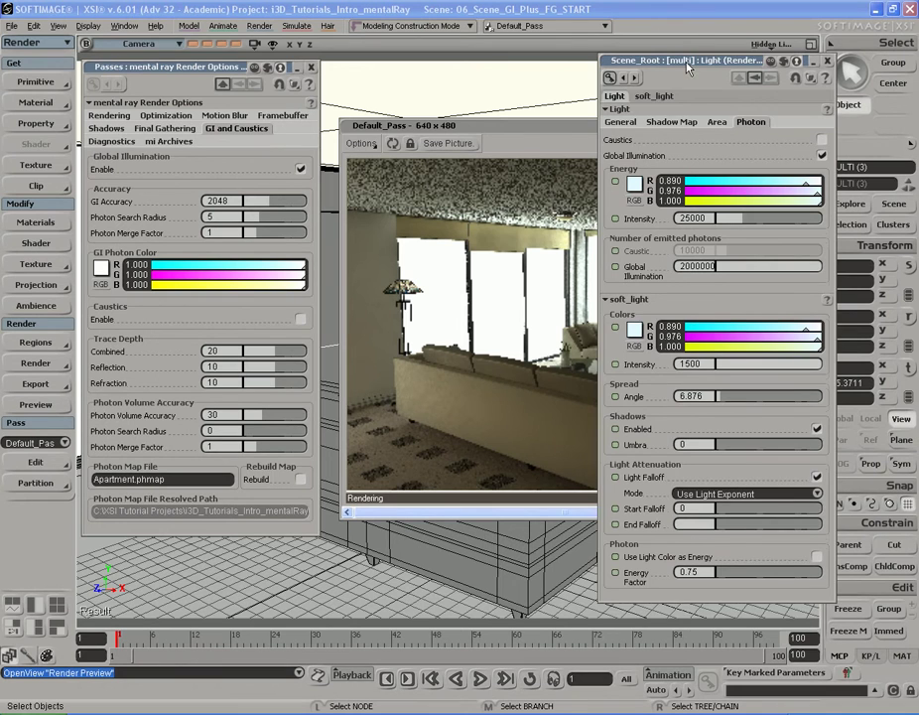
left_click_drag(685, 66, 691, 72)
double_click(689, 71)
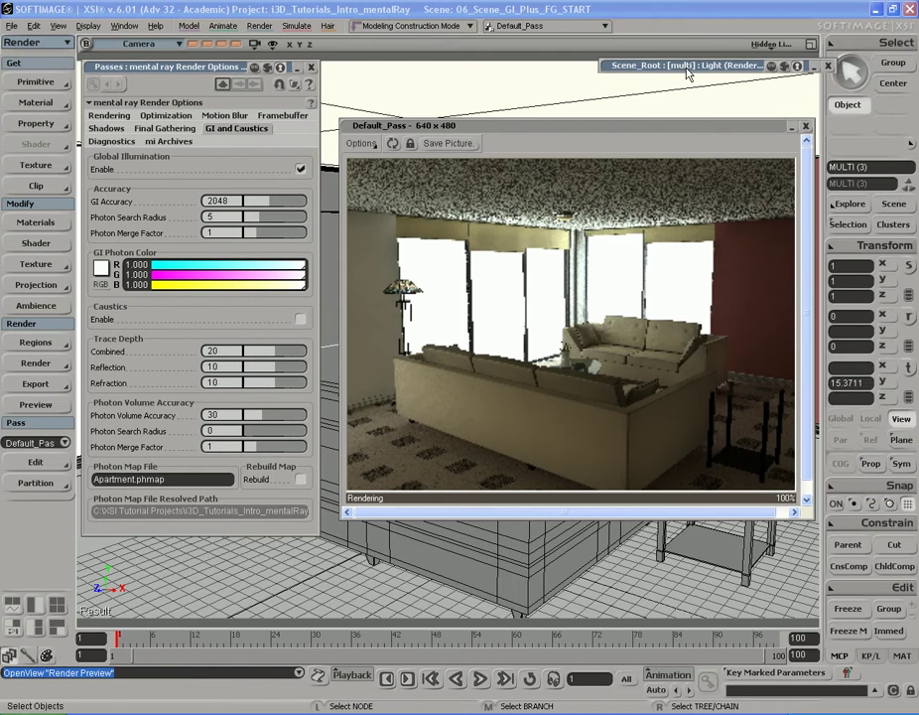
left_click(685, 66)
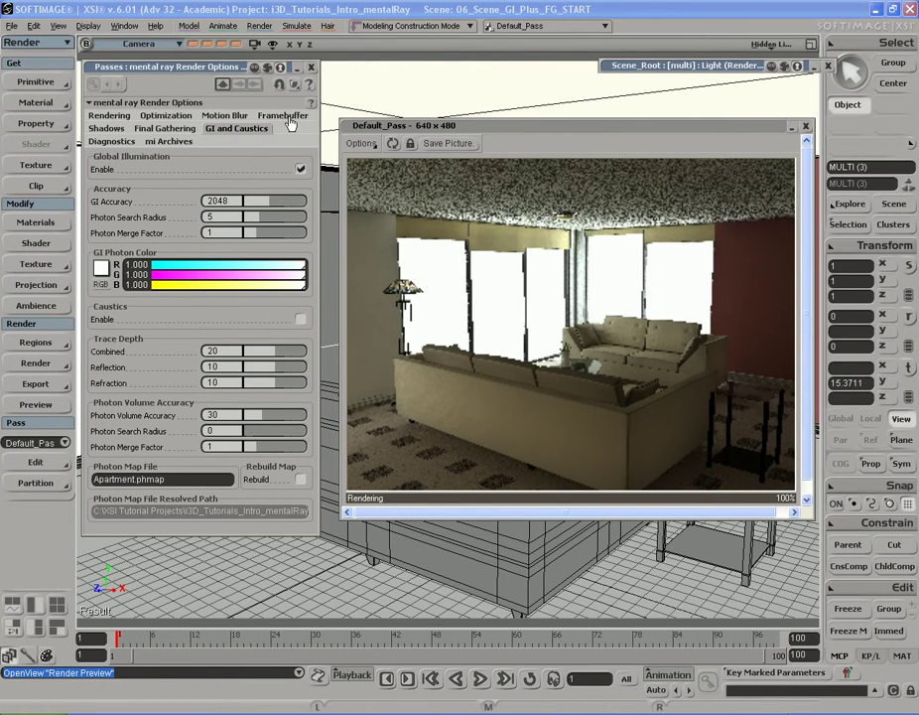
Disable global illumination and enable final gathering with 32 rays to preview the scene with final gathering alone
left_click(301, 170)
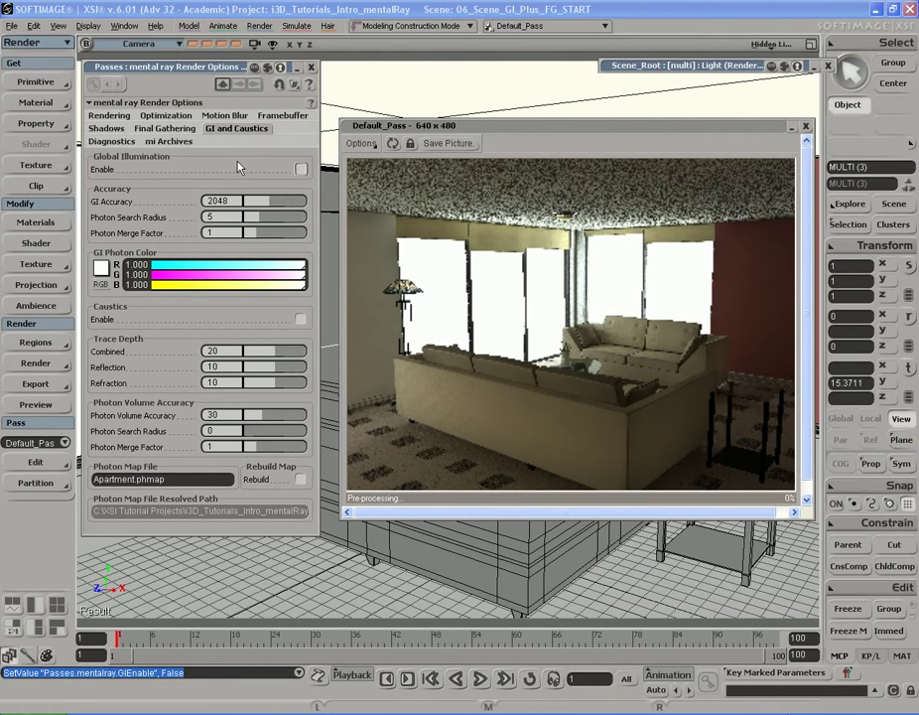
left_click(165, 128)
left_click(301, 170)
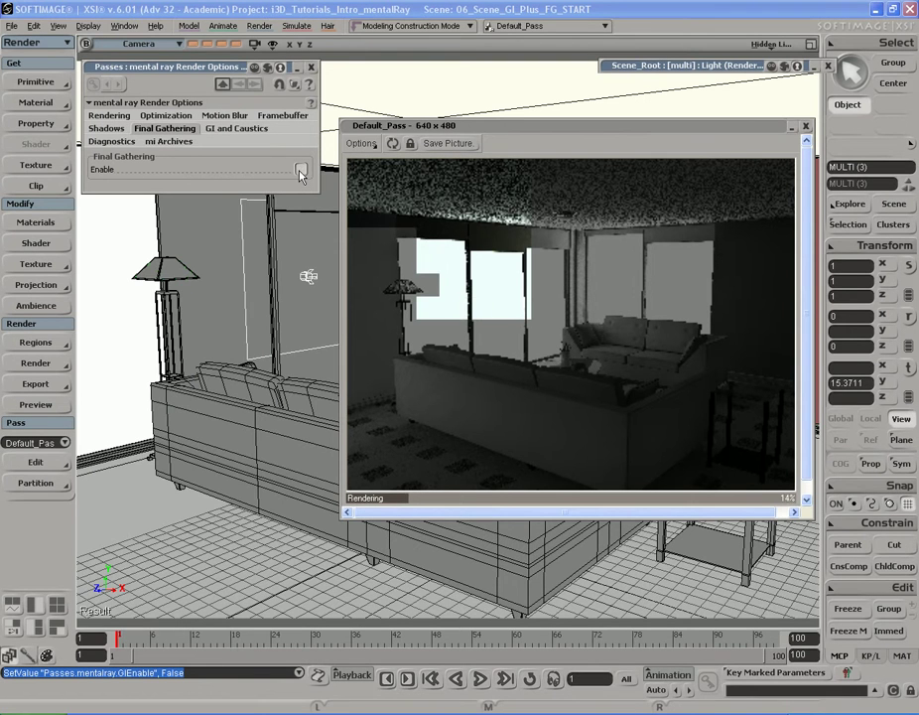
left_click(196, 265)
type("32")
key("Return")
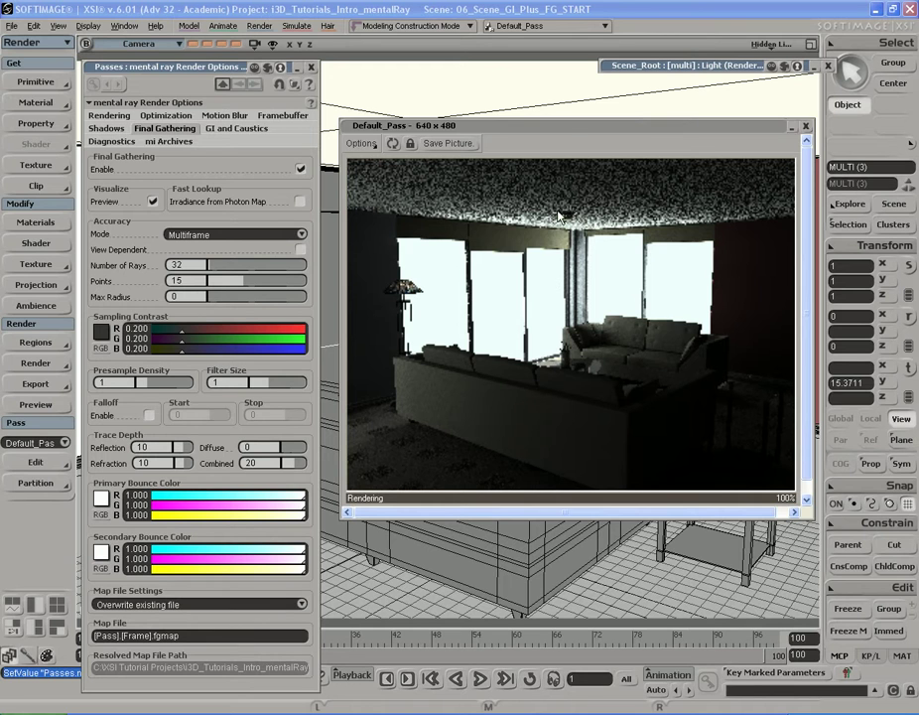
left_click(566, 127)
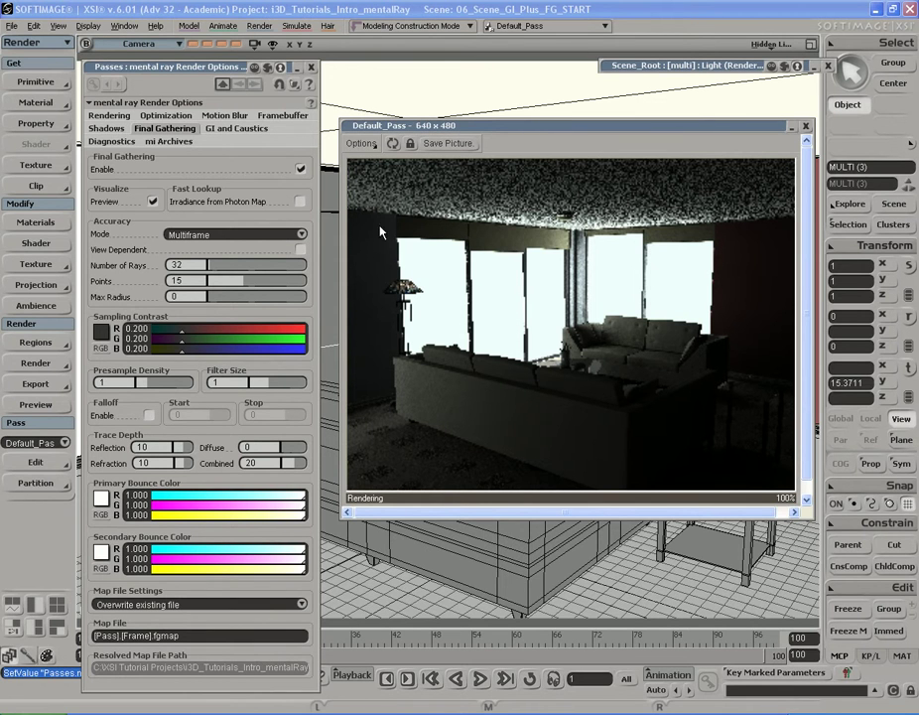
Turn final gathering off and enable global illumination again
left_click(303, 171)
left_click(218, 128)
left_click(301, 171)
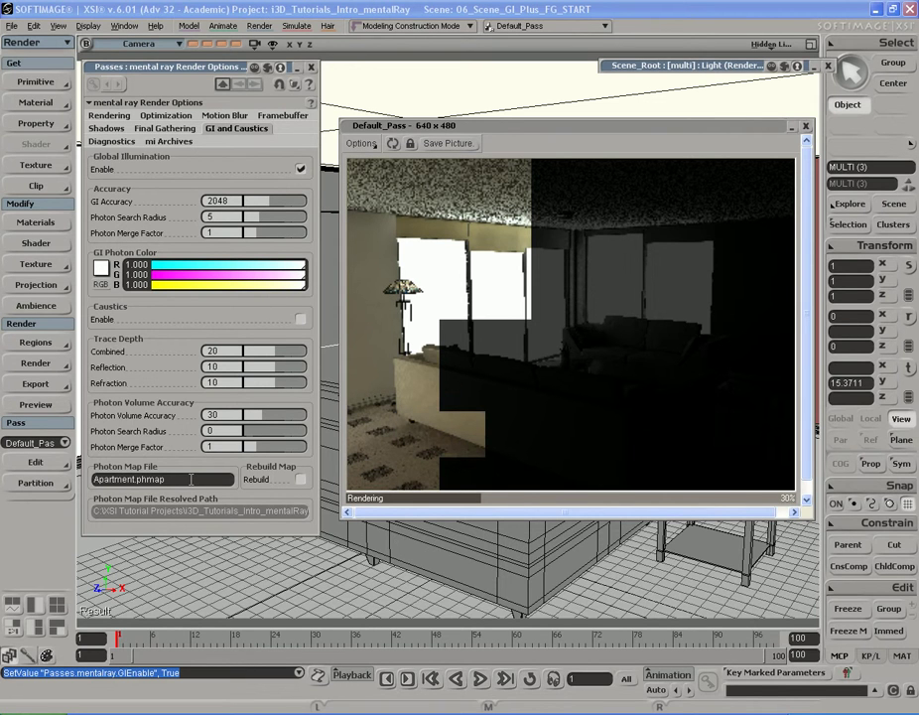
Set the photon map file to New.phmap and enable rebuilding of the map
left_click_drag(97, 480, 136, 479)
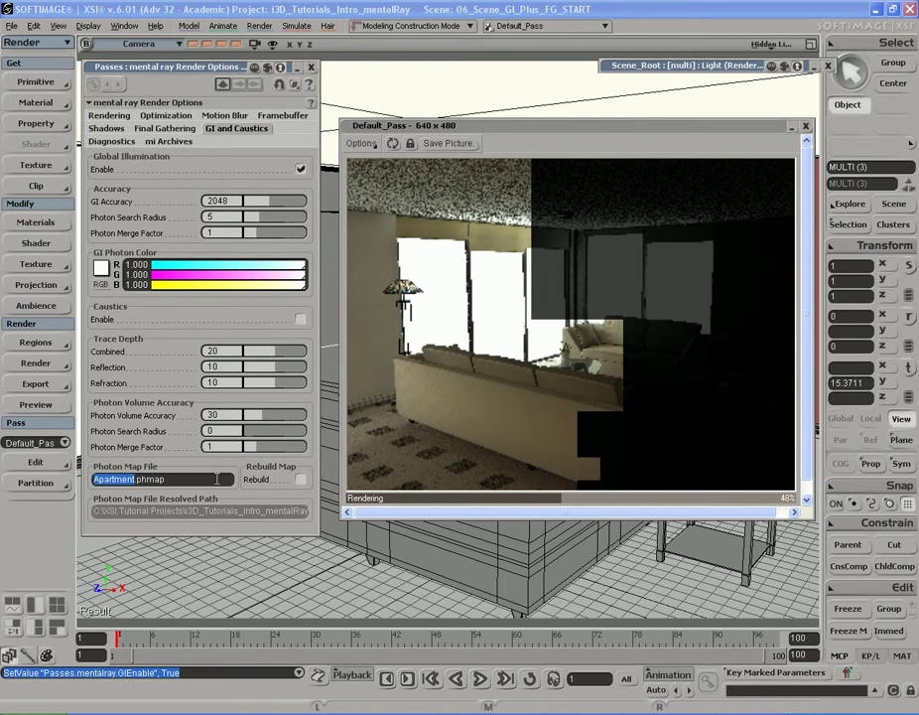
type("New")
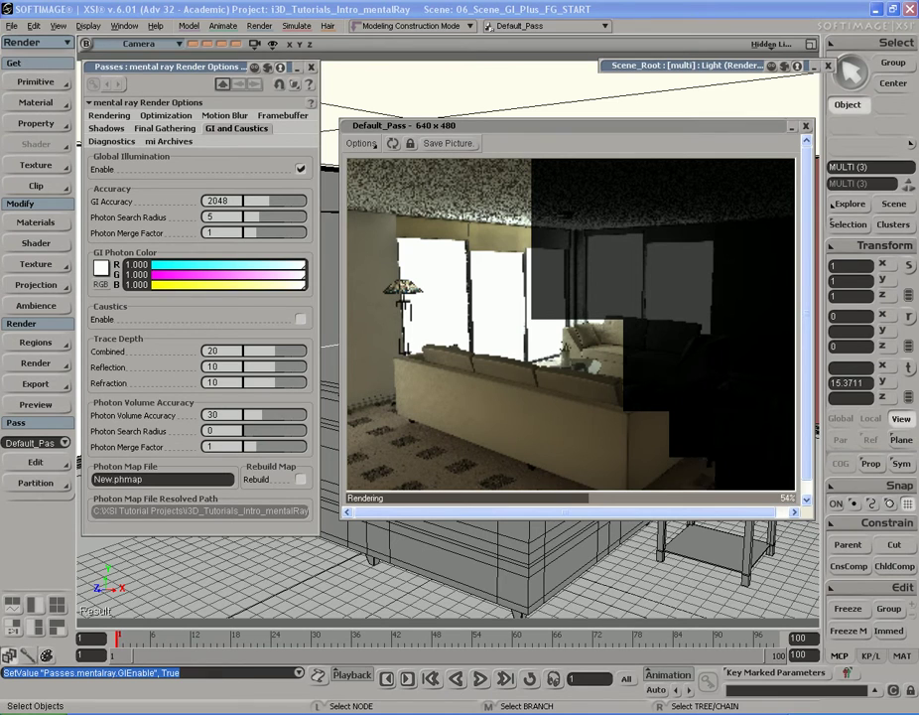
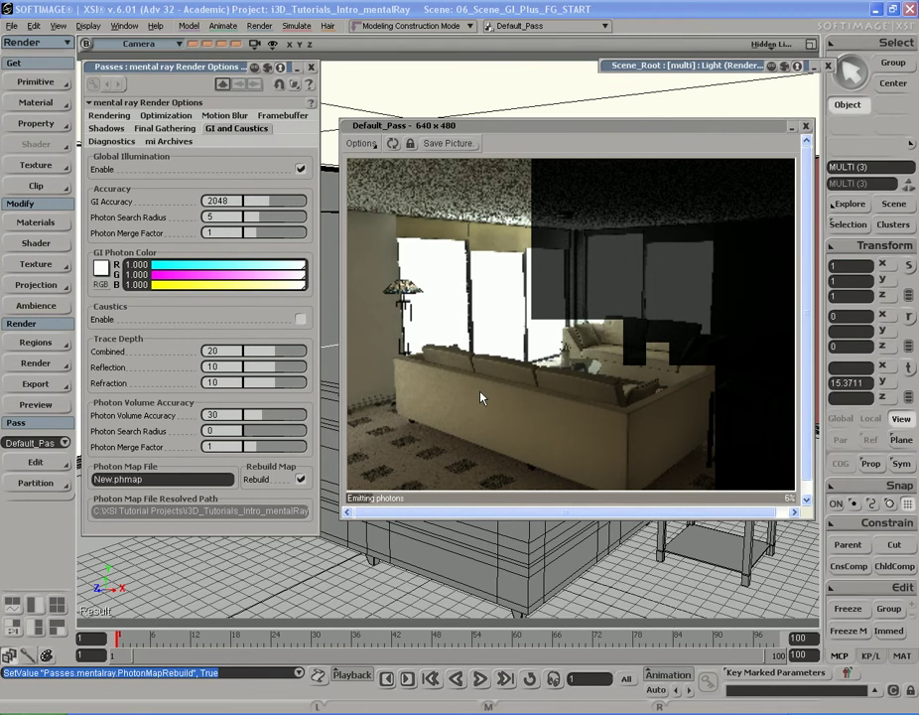
Set the number of emitted global illumination photons to 200000 for the three spot lights
left_click(710, 67)
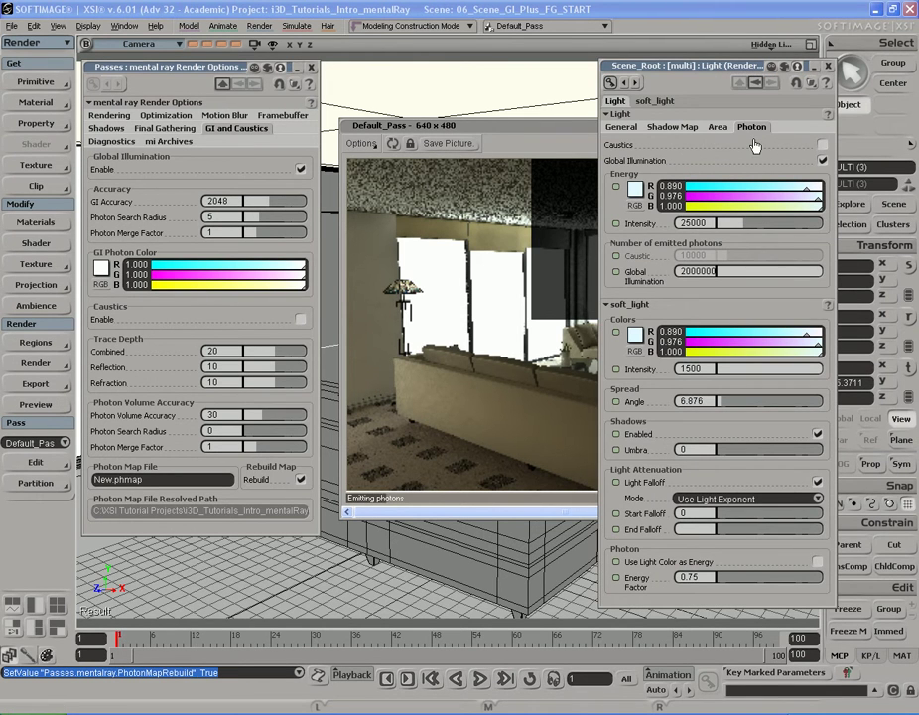
left_click_drag(730, 67, 714, 77)
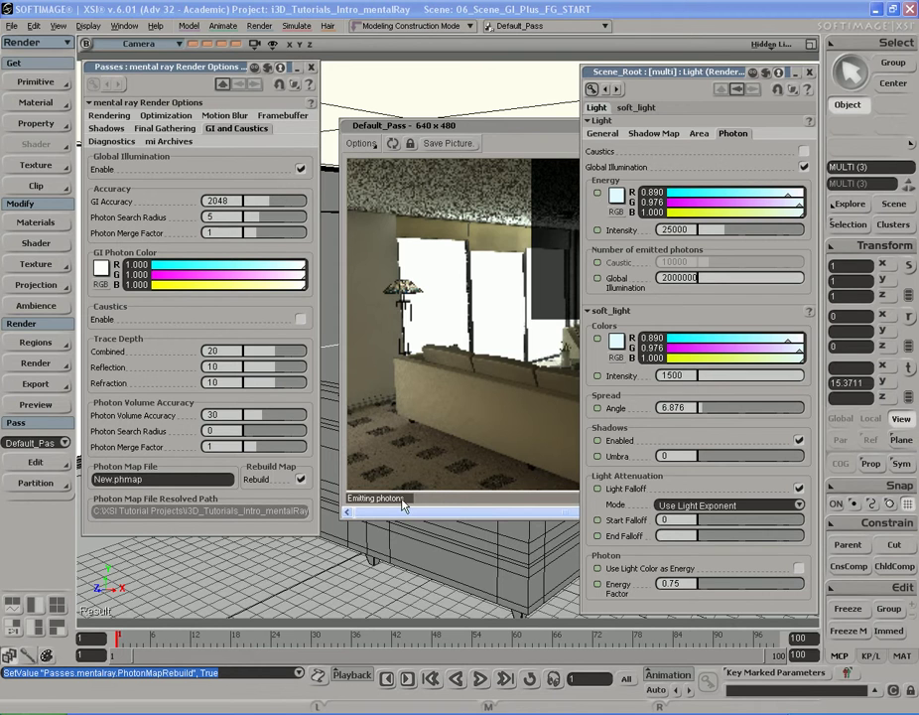
double_click(680, 277)
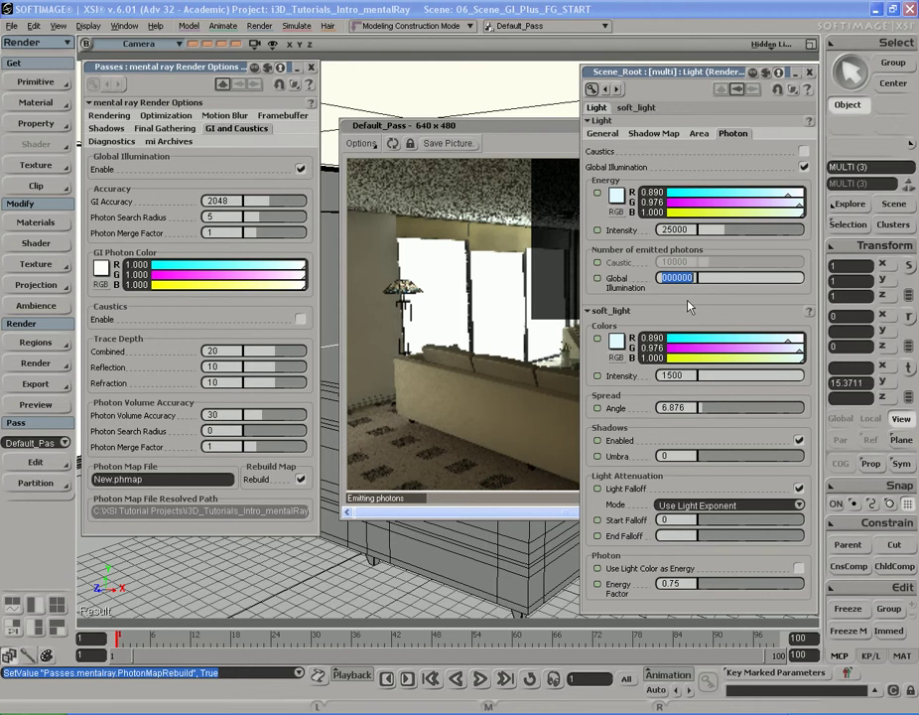
type("200000")
key("Return")
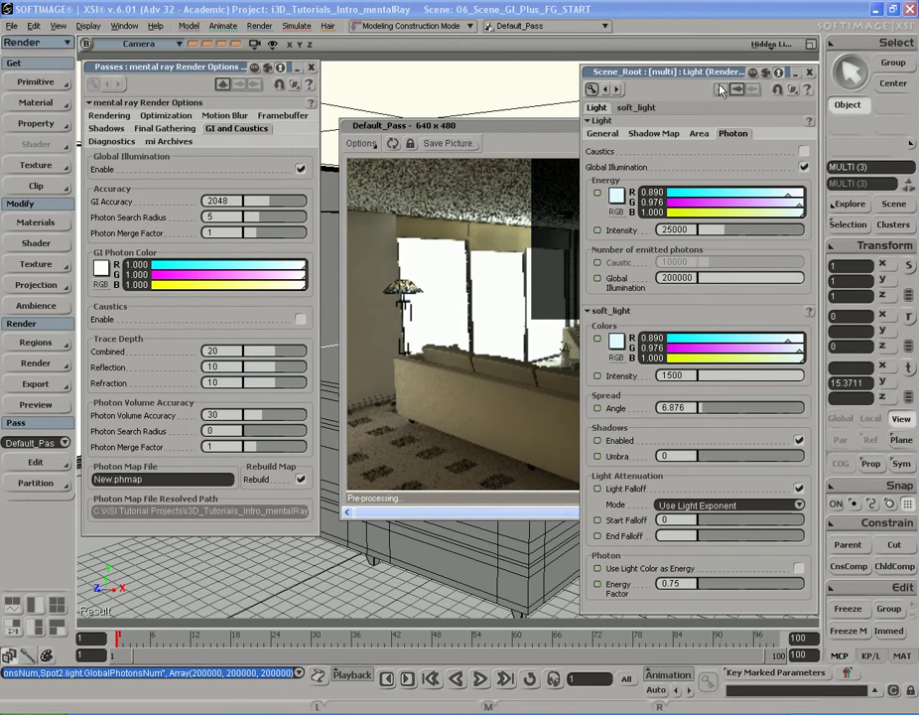
Set the global illumination photon search radius to 2.5
left_click(764, 73)
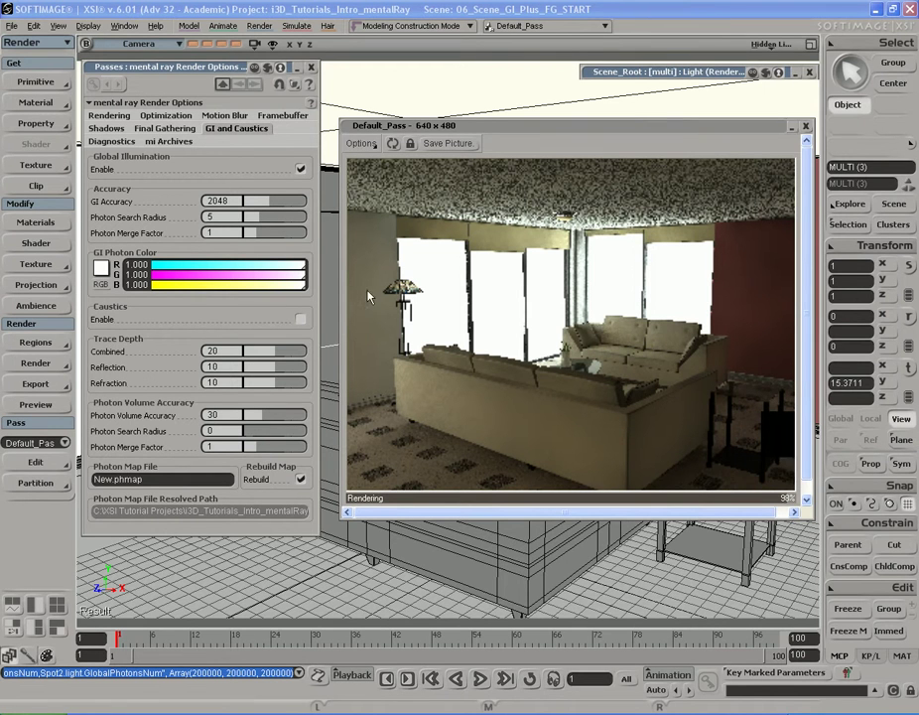
double_click(211, 216)
type("2")
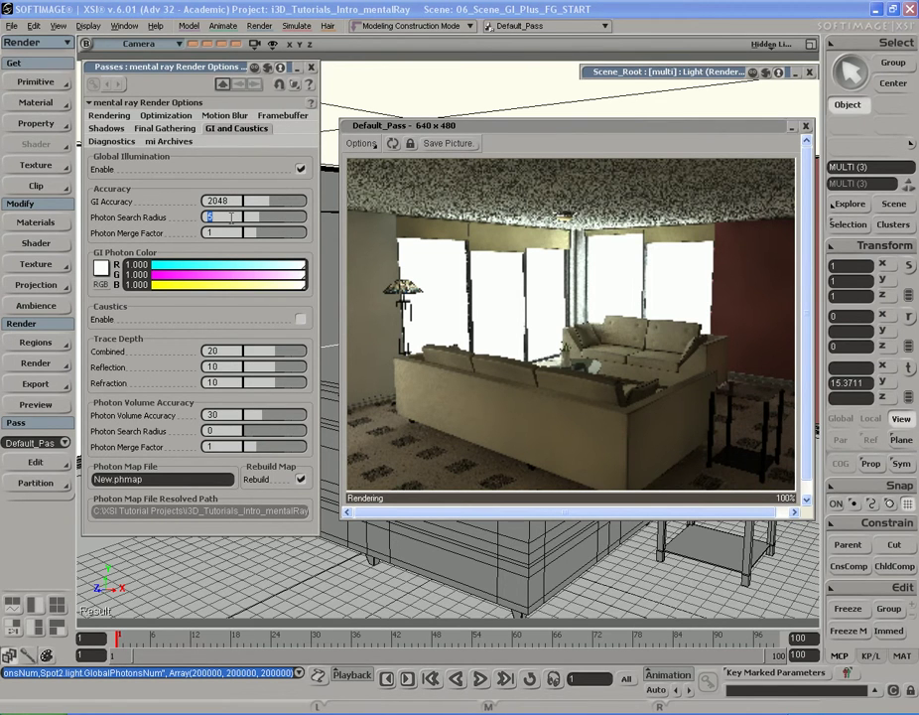
type(".5")
key("Return")
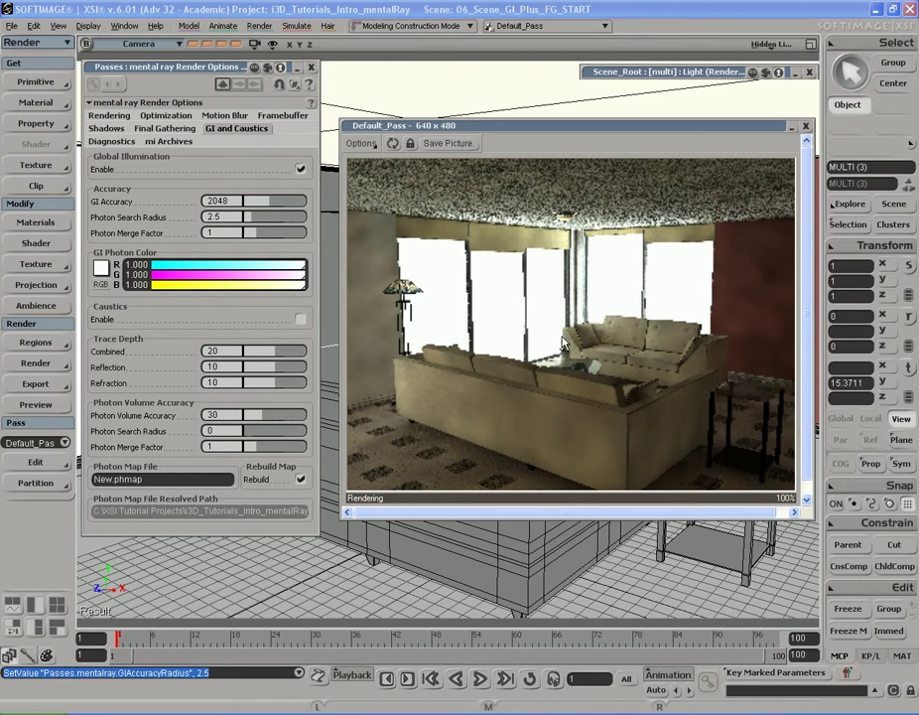
Turn off rebuilding of the photon map
left_click(675, 71)
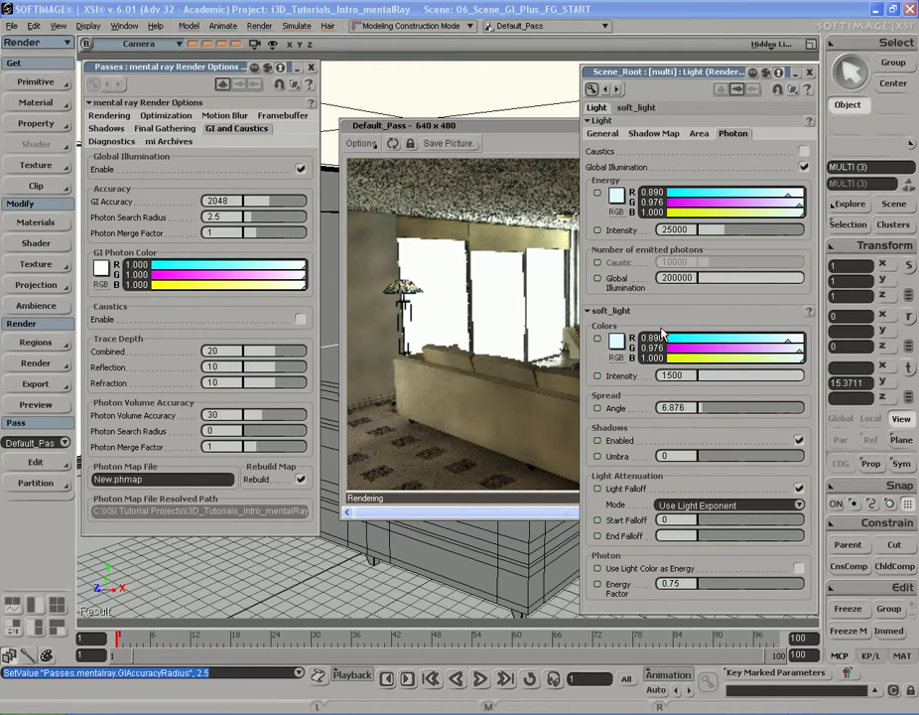
left_click(710, 71)
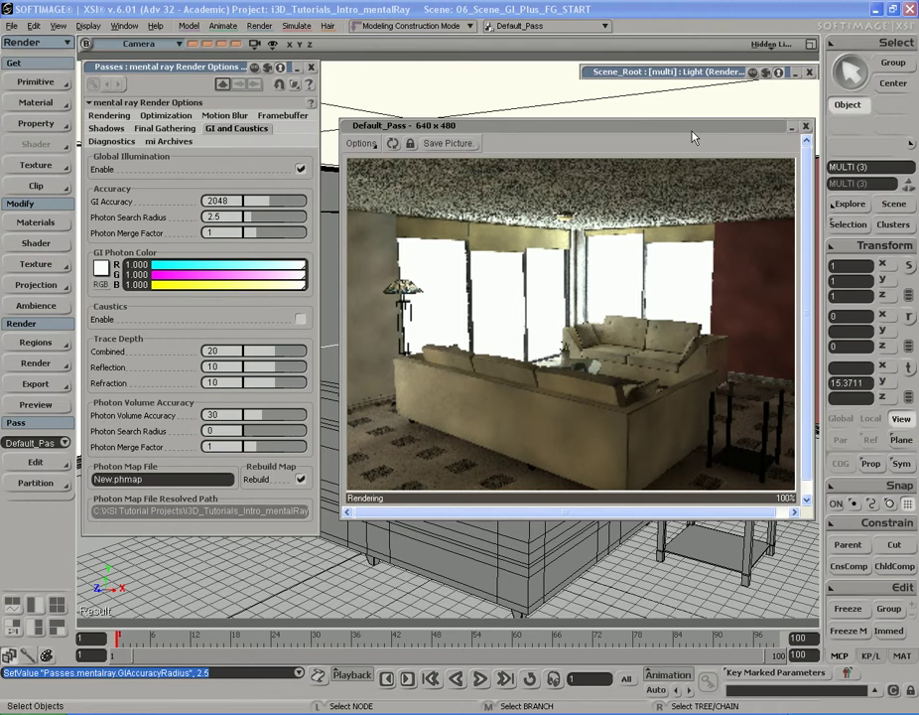
left_click(301, 479)
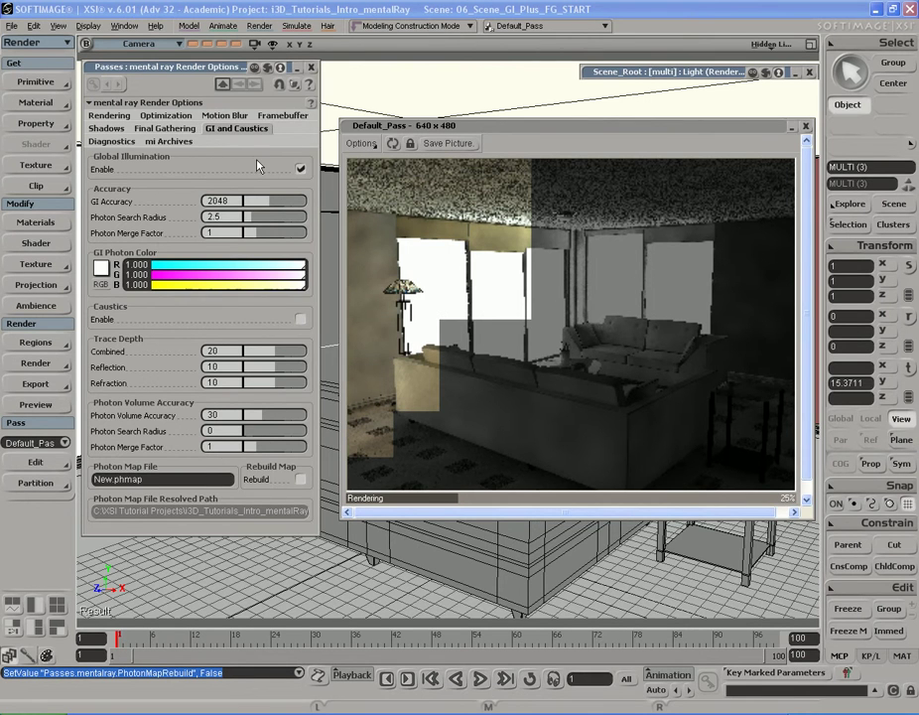
Enable final gathering and turn on Irradiance from Photon Map for fast lookup
left_click(171, 128)
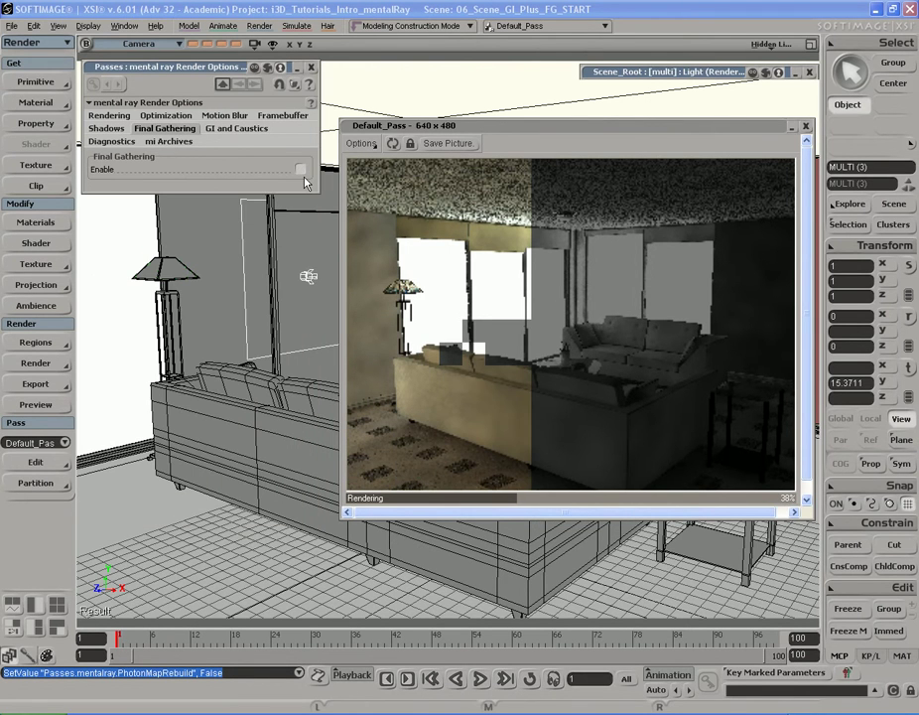
left_click(301, 170)
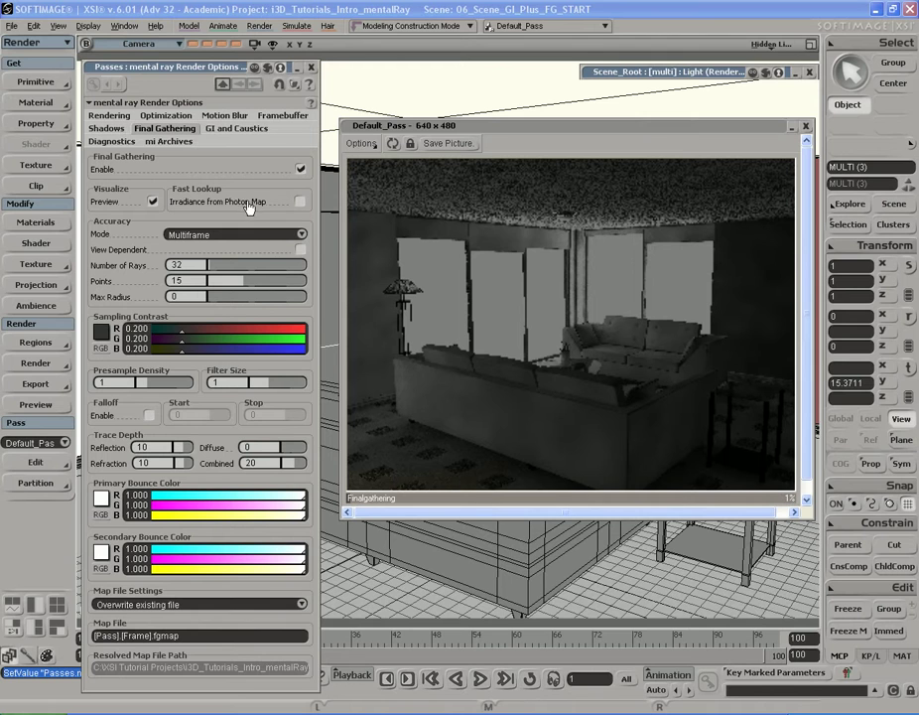
left_click(300, 202)
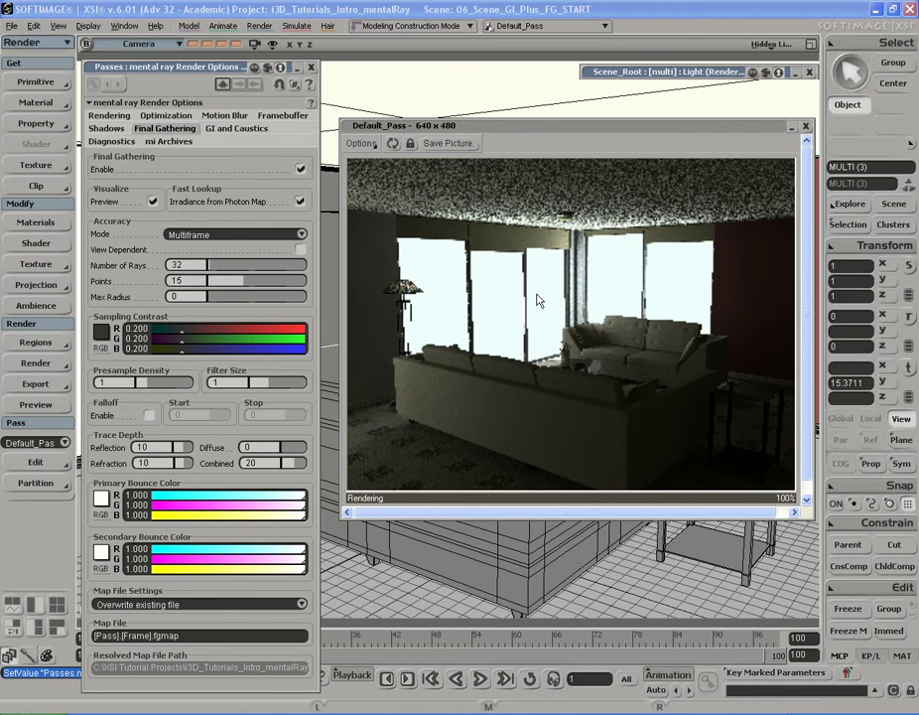
Set the final gathering map file option to Only use FG points from file and collapse the render options
left_click(778, 72)
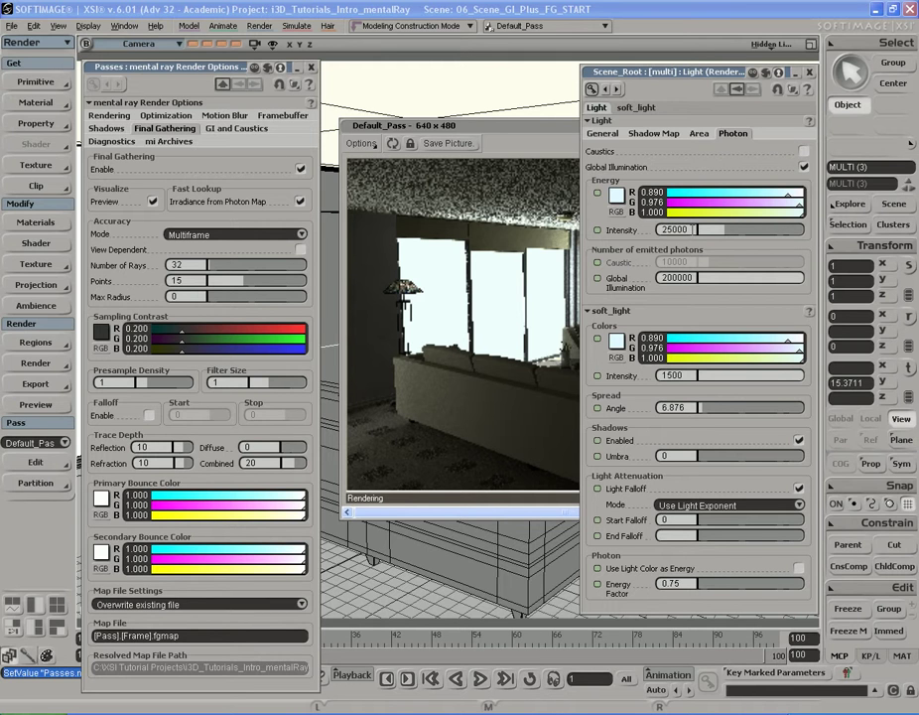
double_click(701, 75)
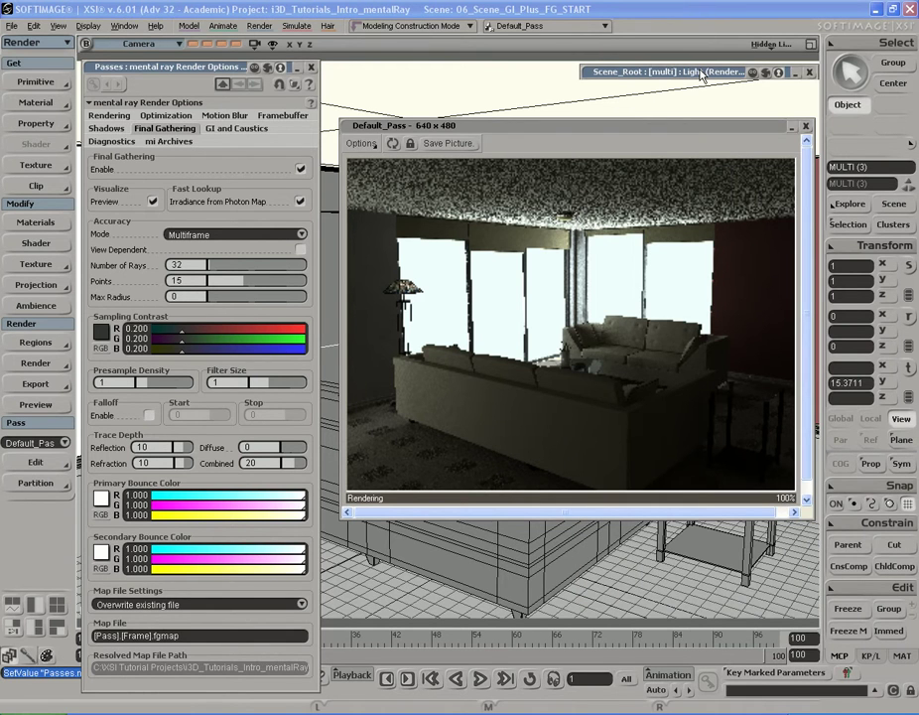
double_click(219, 69)
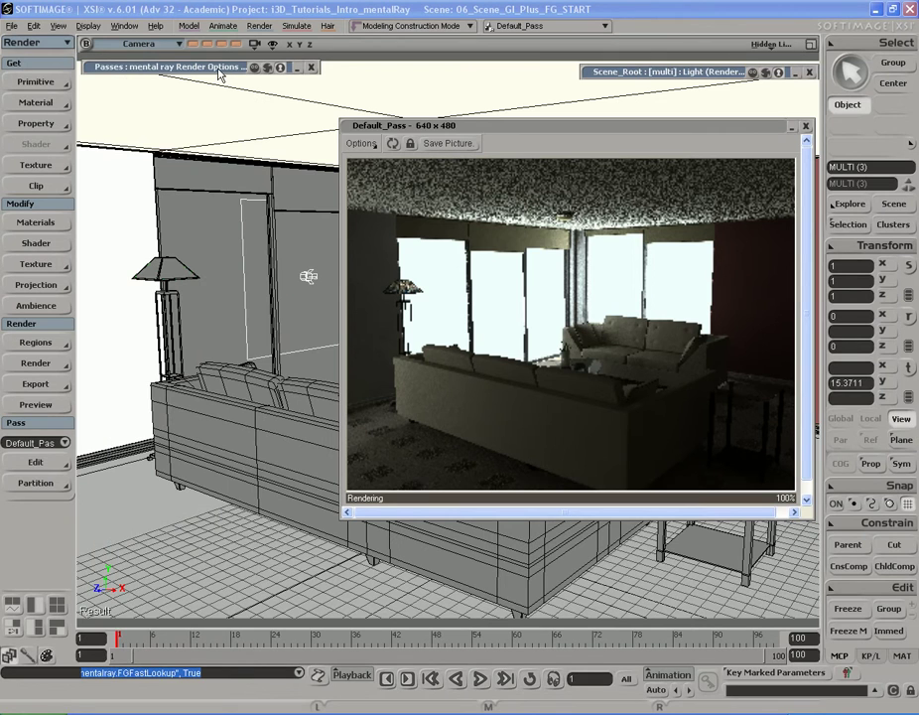
double_click(219, 70)
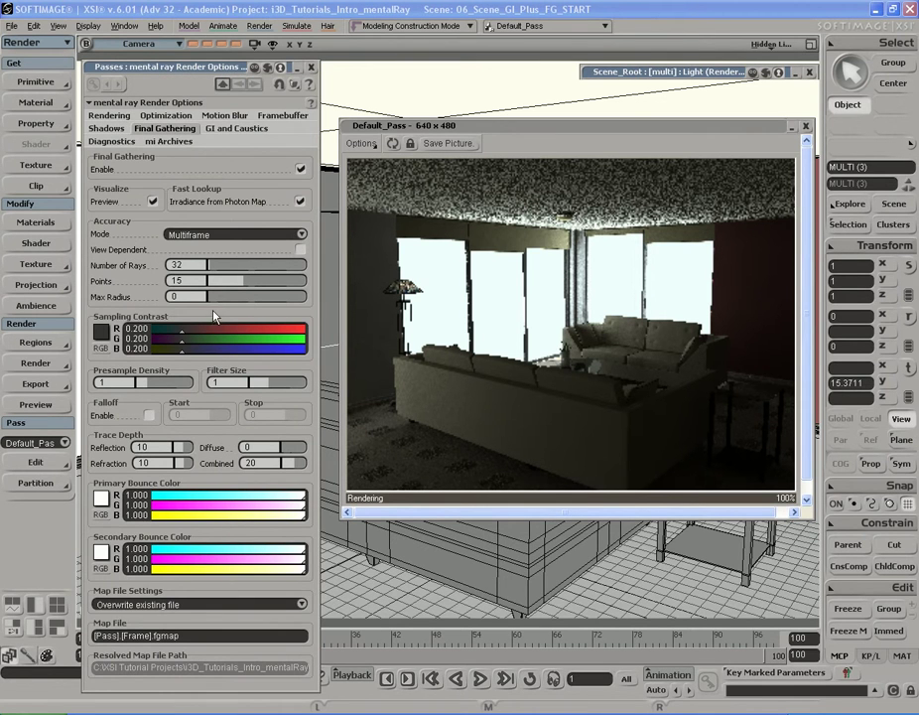
left_click(228, 607)
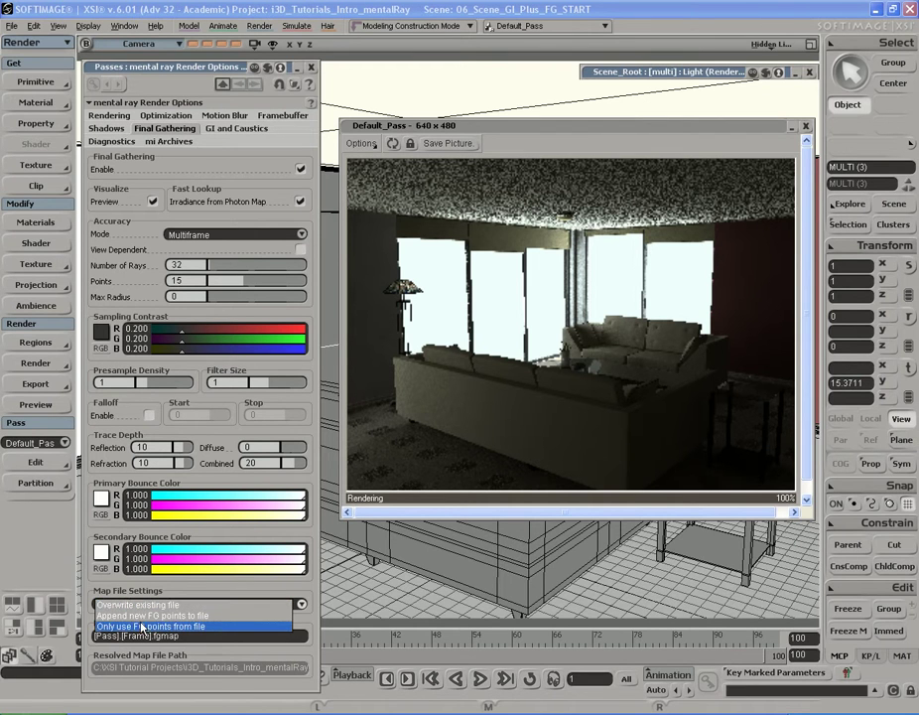
left_click(217, 626)
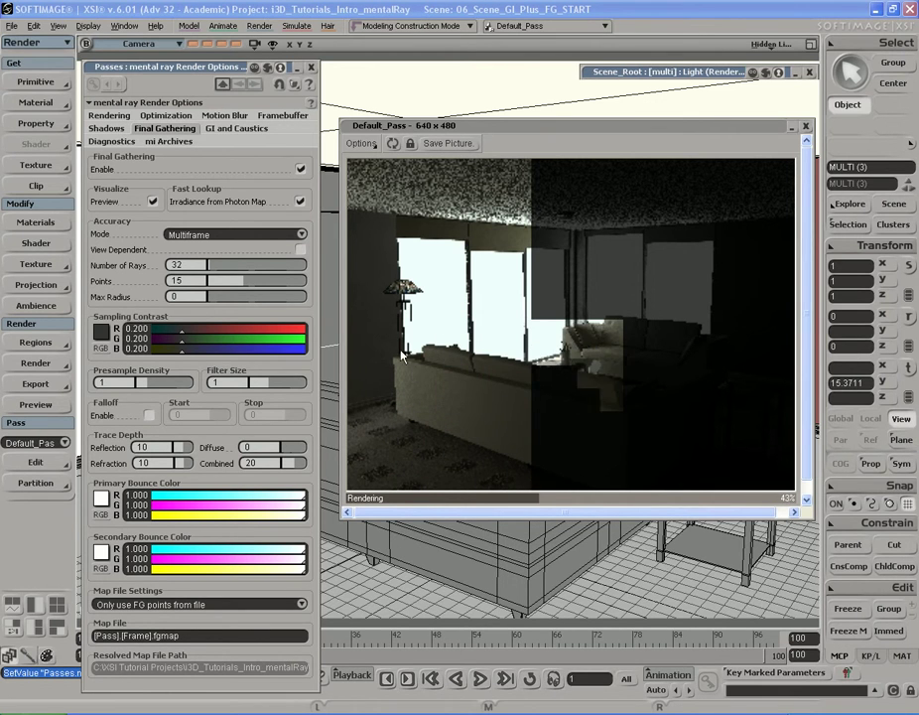
double_click(209, 68)
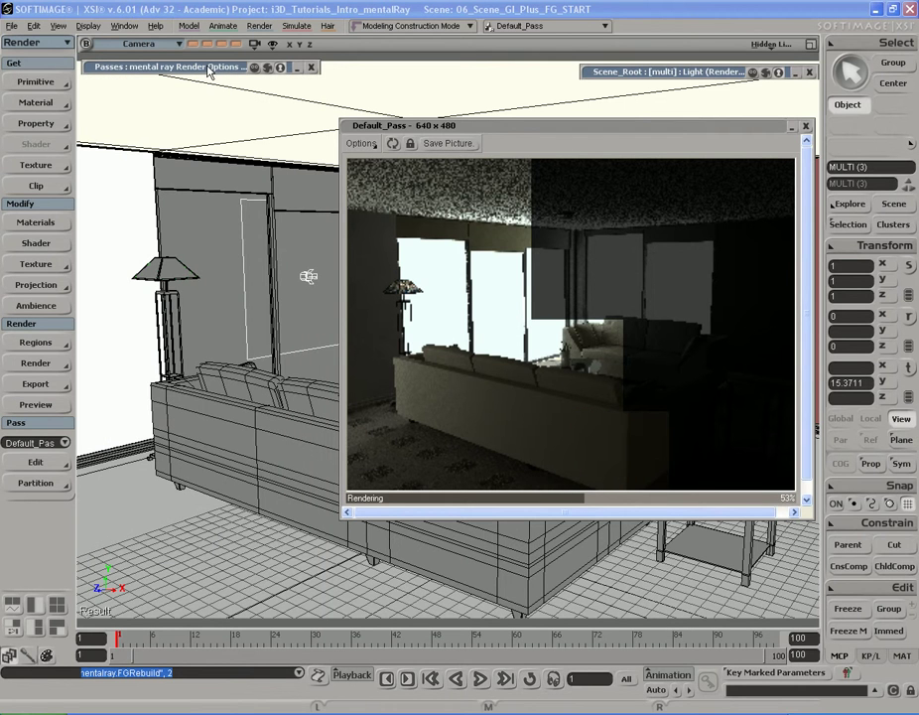
Open the current pass's properties and set its lens shader option to Overwrite Camera Lens Shaders
left_click(39, 463)
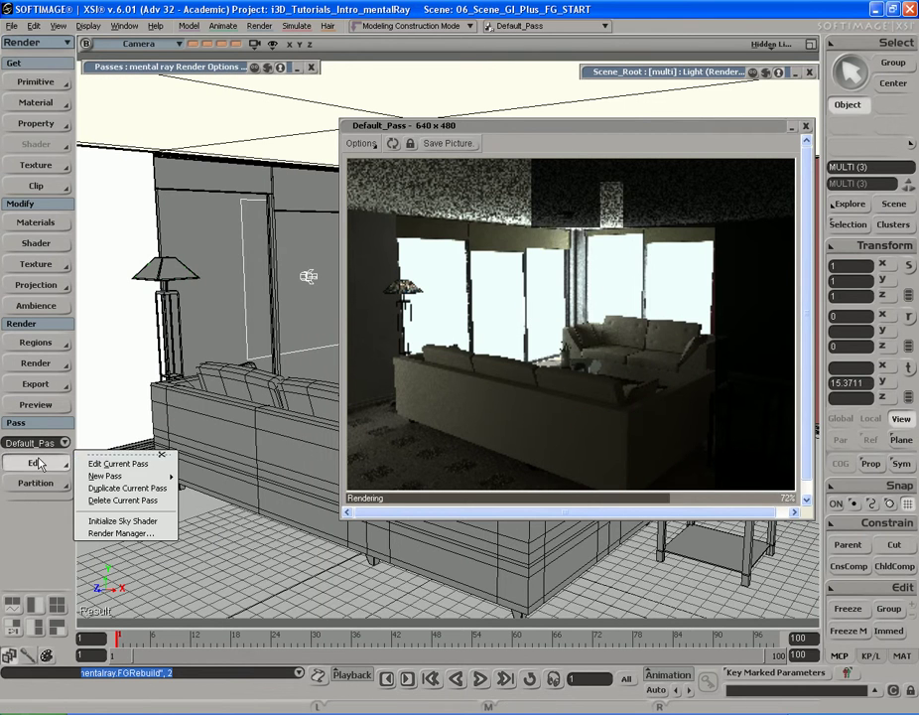
left_click(129, 471)
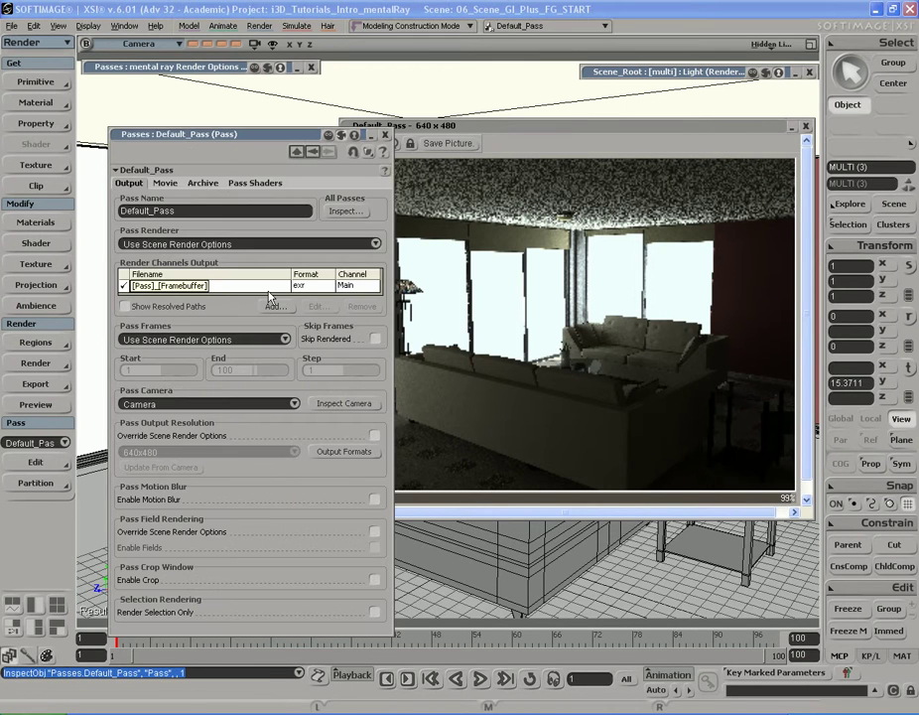
left_click_drag(276, 139, 249, 103)
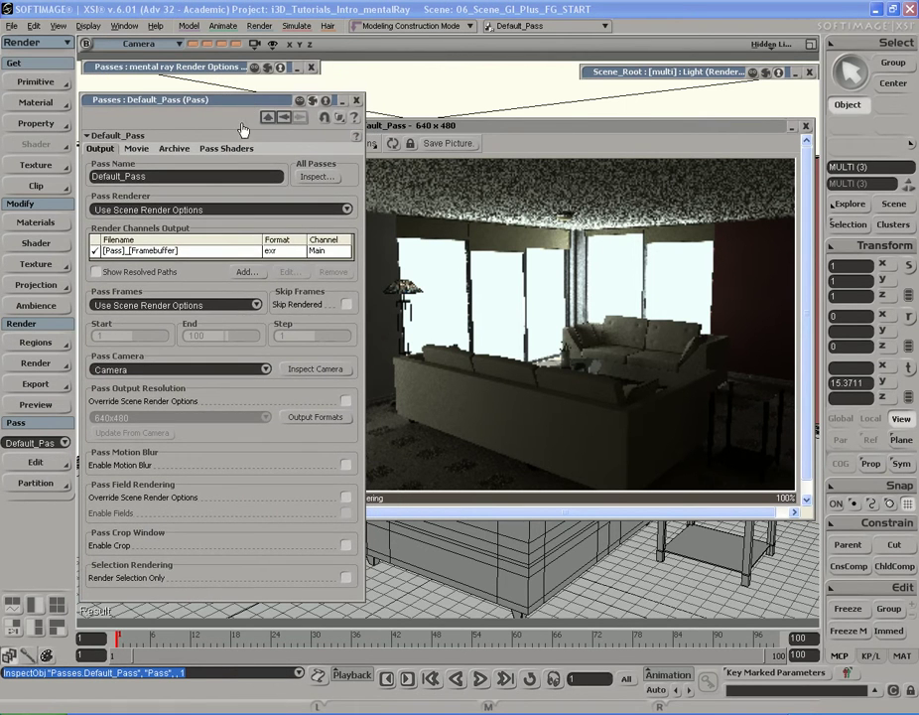
left_click(228, 149)
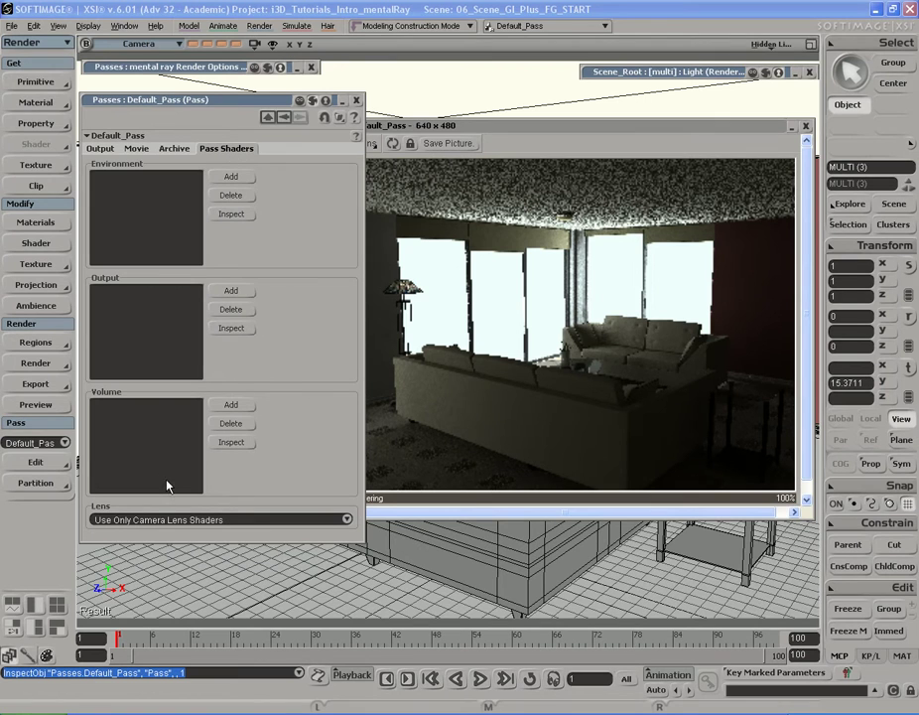
left_click(233, 520)
left_click(233, 520)
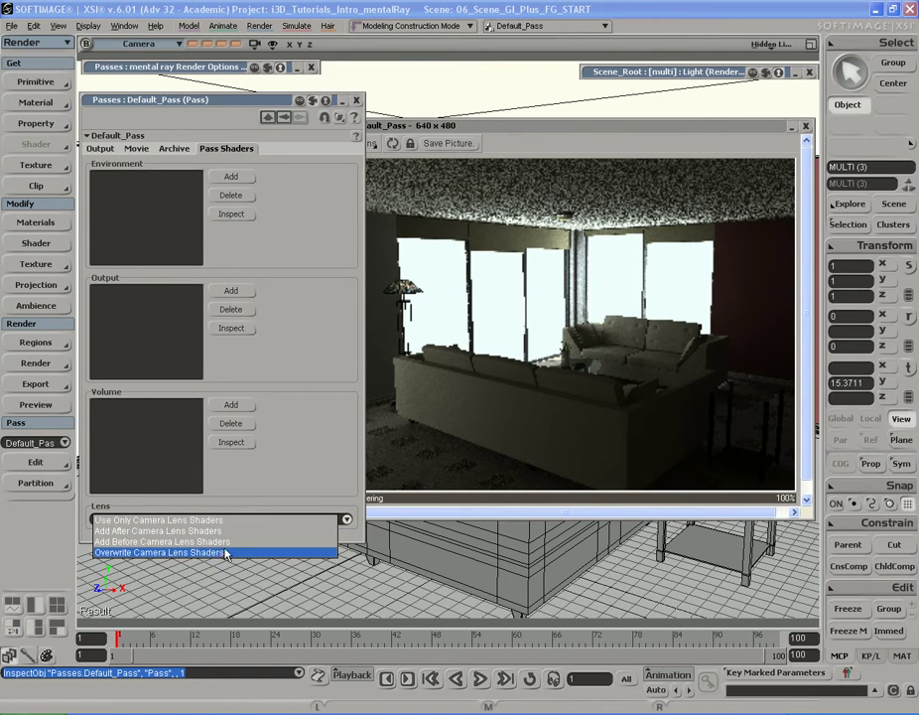
left_click(225, 555)
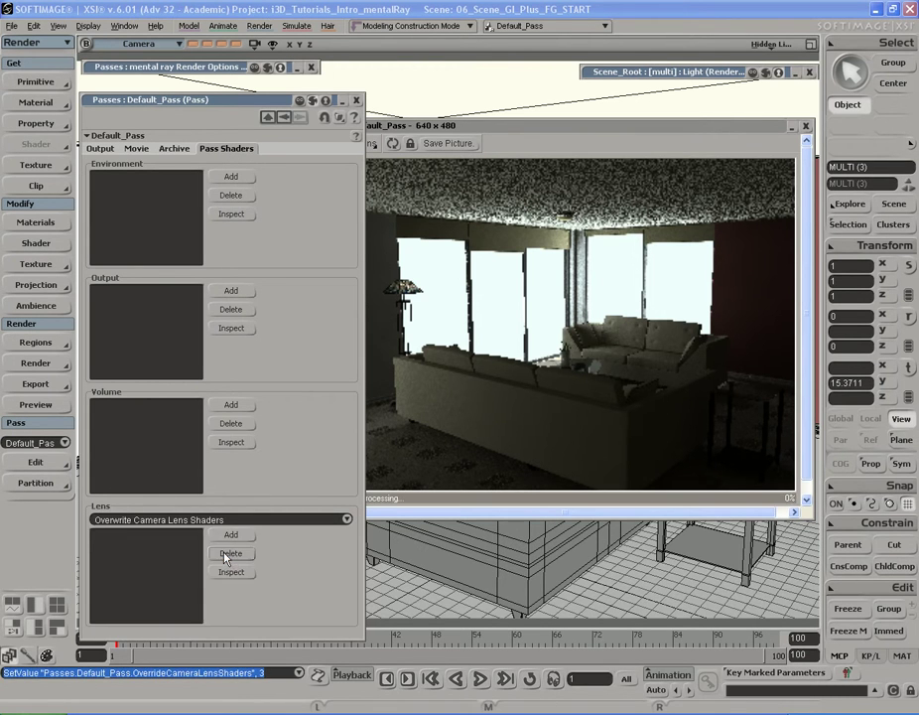
Add the Simple_Tone_Mapping preset to the pass's lens shaders and open its properties
left_click(228, 535)
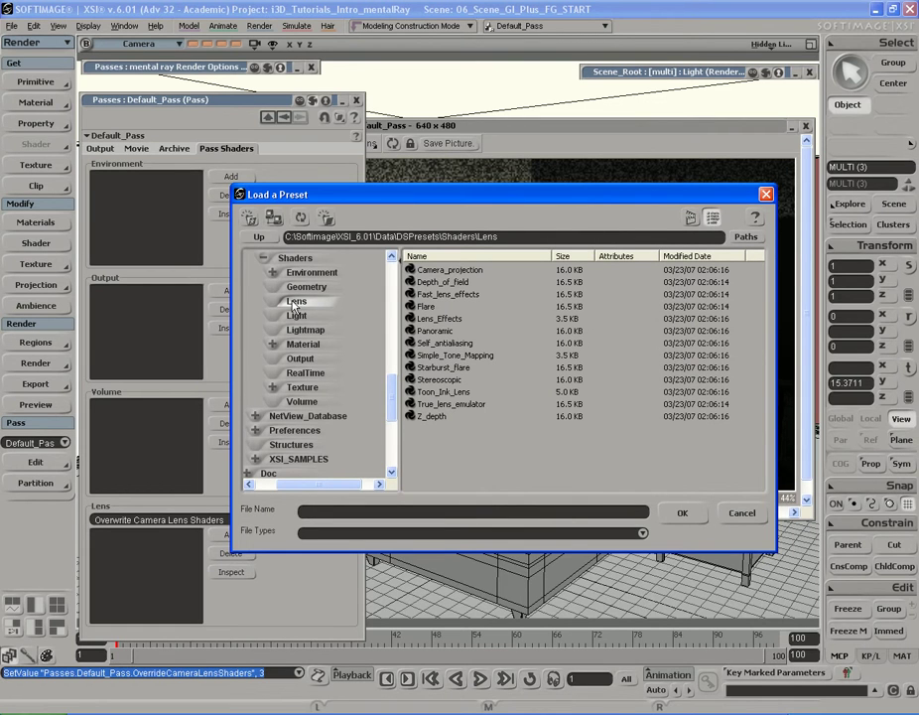
left_click(453, 356)
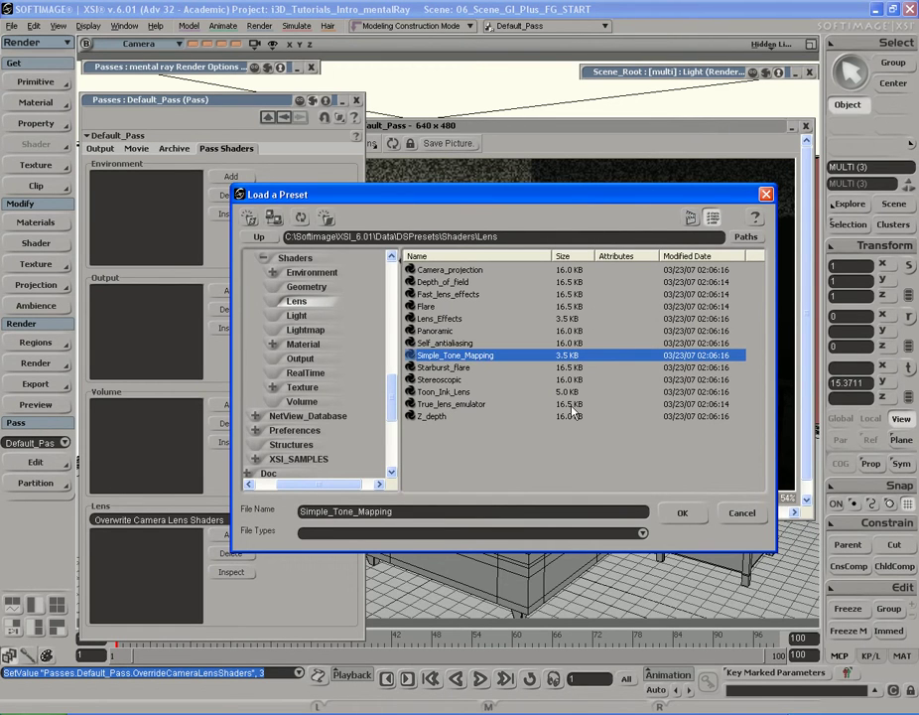
left_click(679, 513)
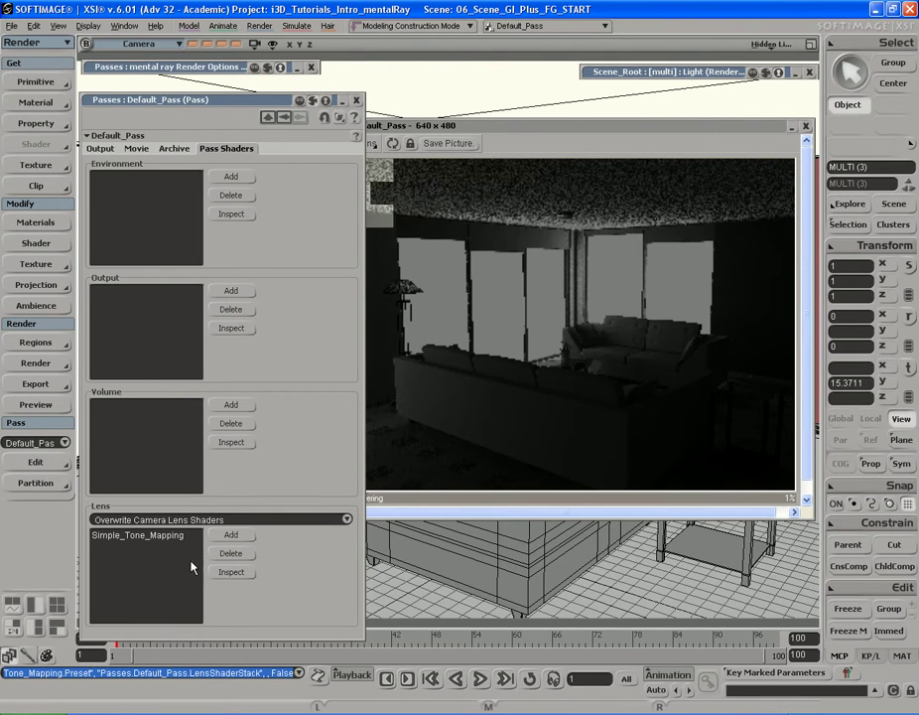
double_click(159, 542)
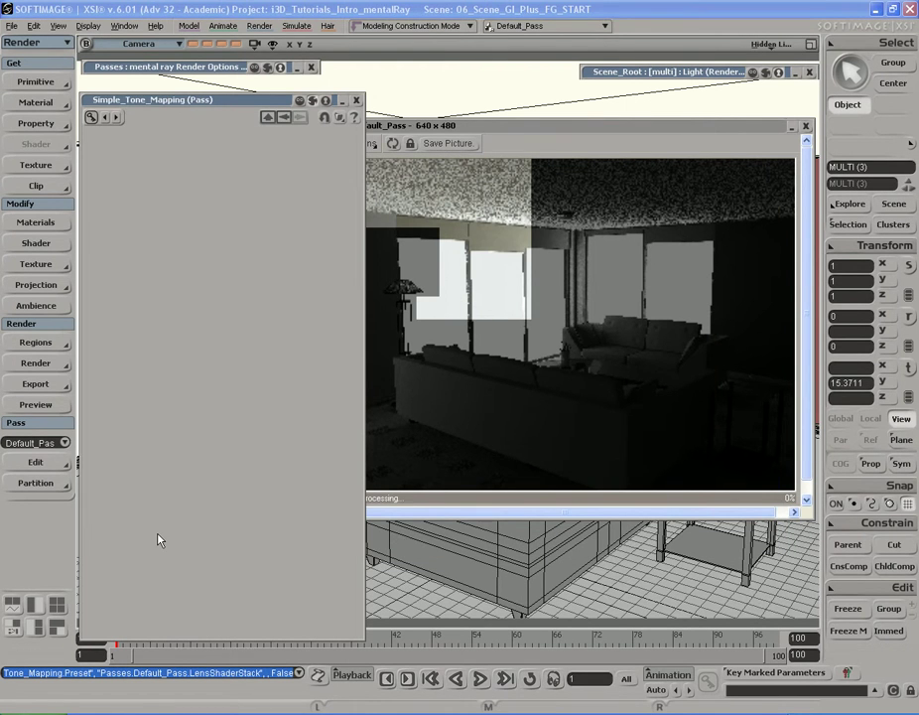
left_click_drag(240, 103, 237, 103)
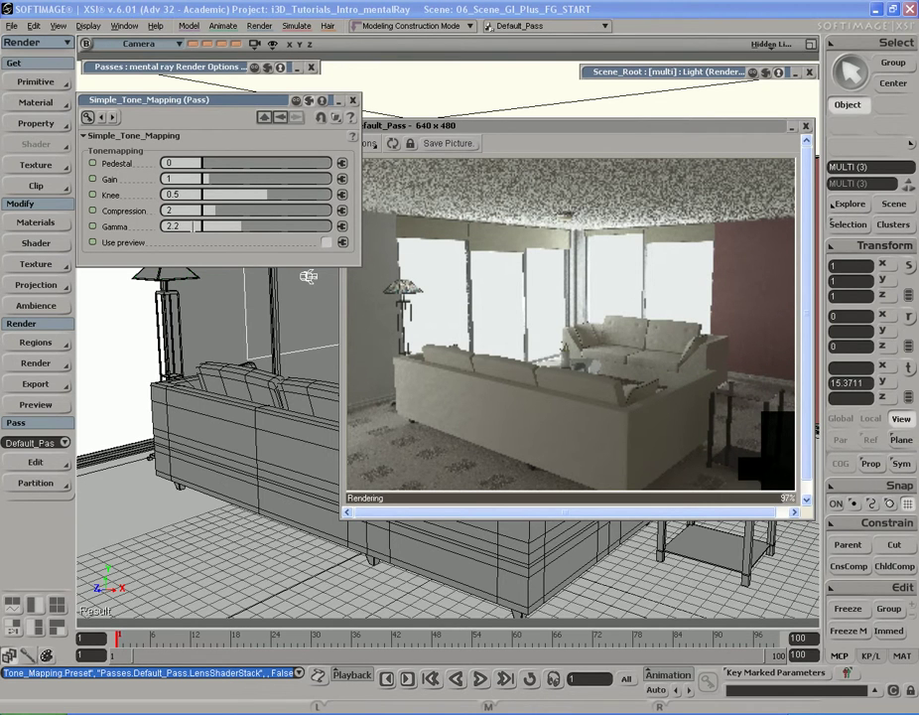
Set the tone mapping shader's gamma to 1.8
left_click(174, 227)
type("1.8")
key("Return")
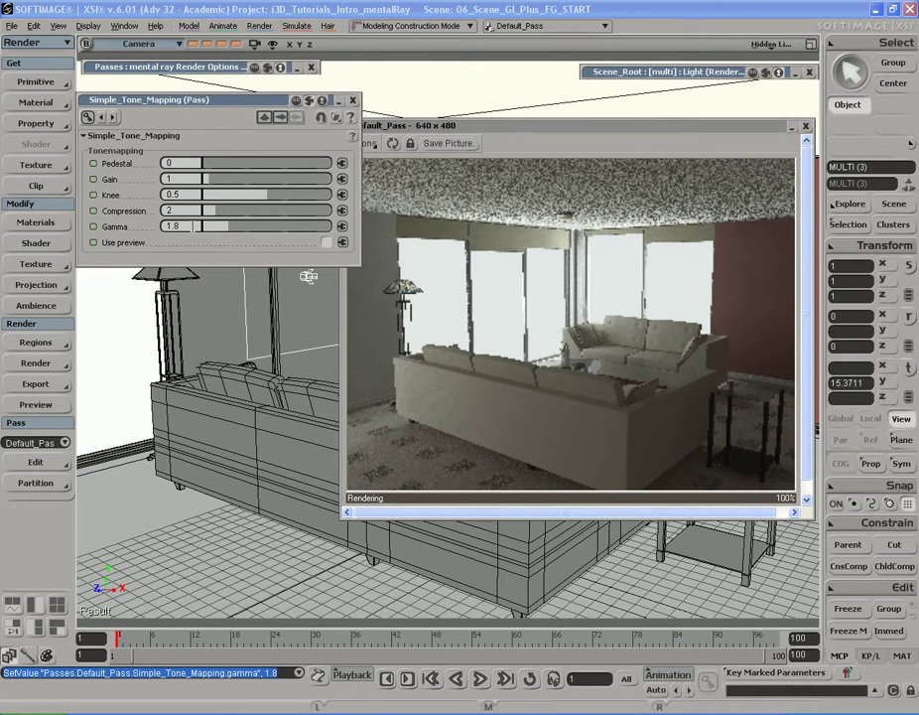
Set the gamma of the Simple_Tone_Mapping shader to 1 and close its properties
left_click(711, 72)
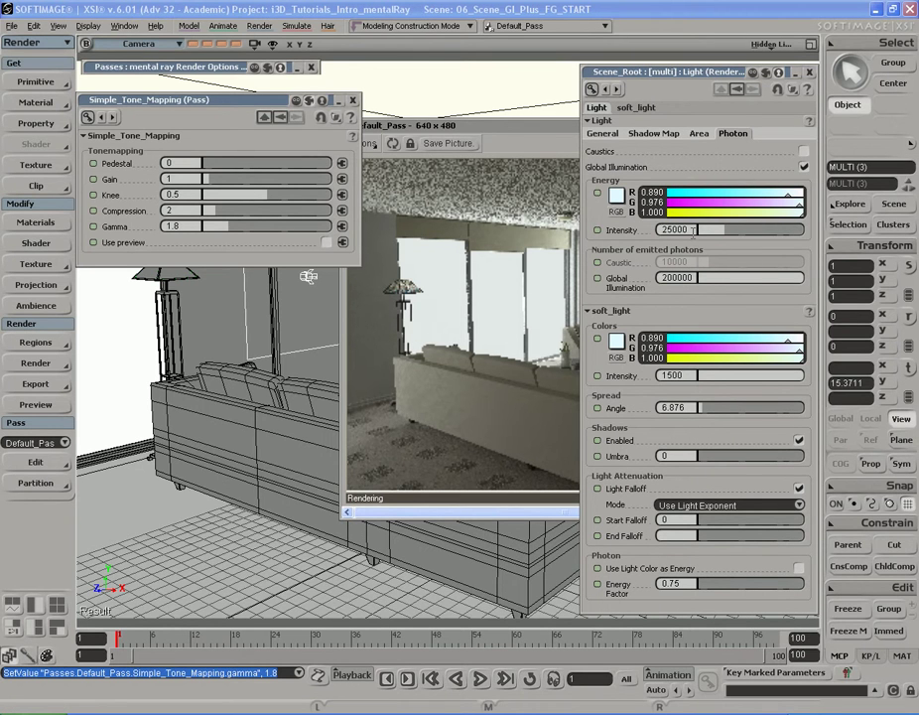
left_click(701, 74)
left_click_drag(251, 103, 254, 155)
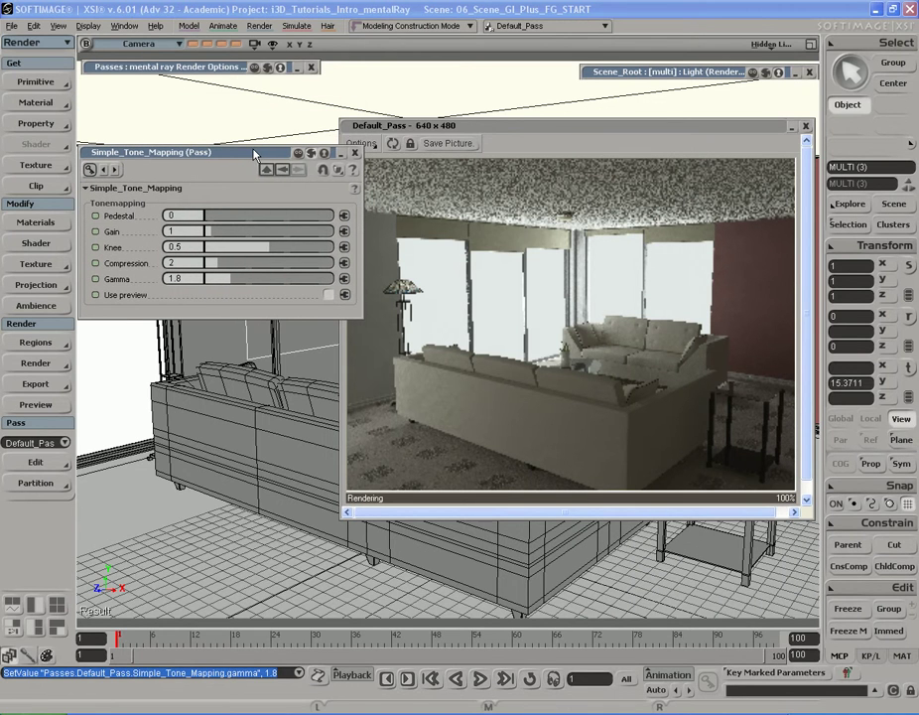
left_click(223, 287)
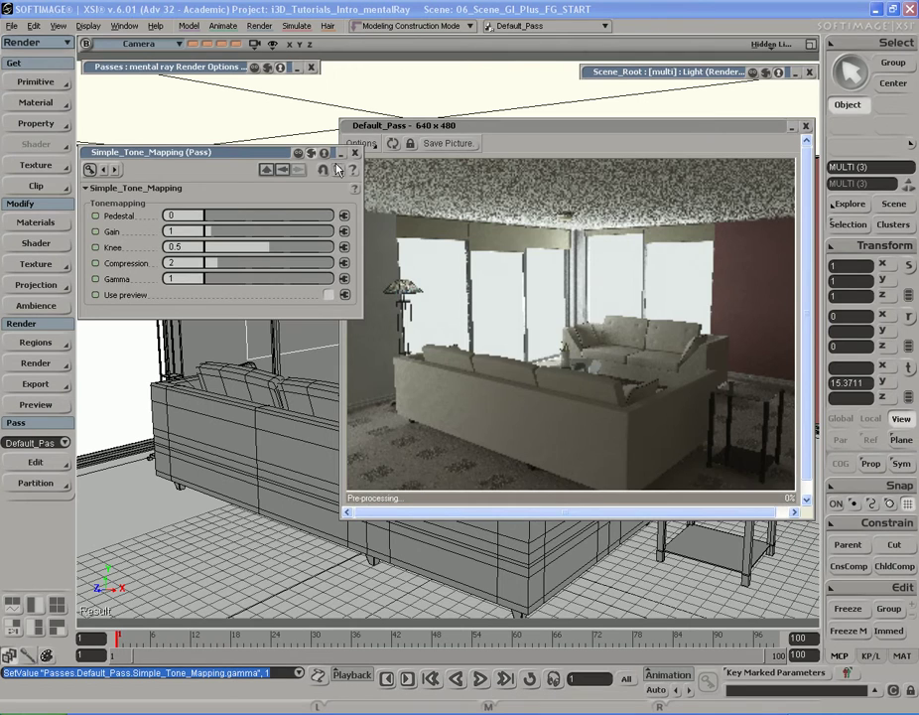
left_click_drag(275, 156, 255, 197)
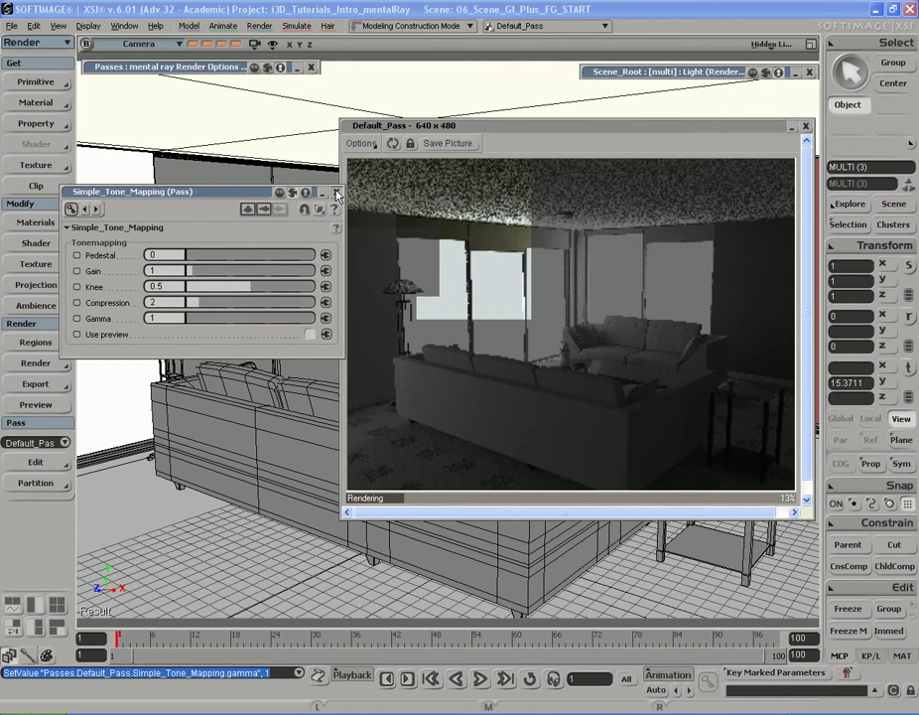
left_click(336, 191)
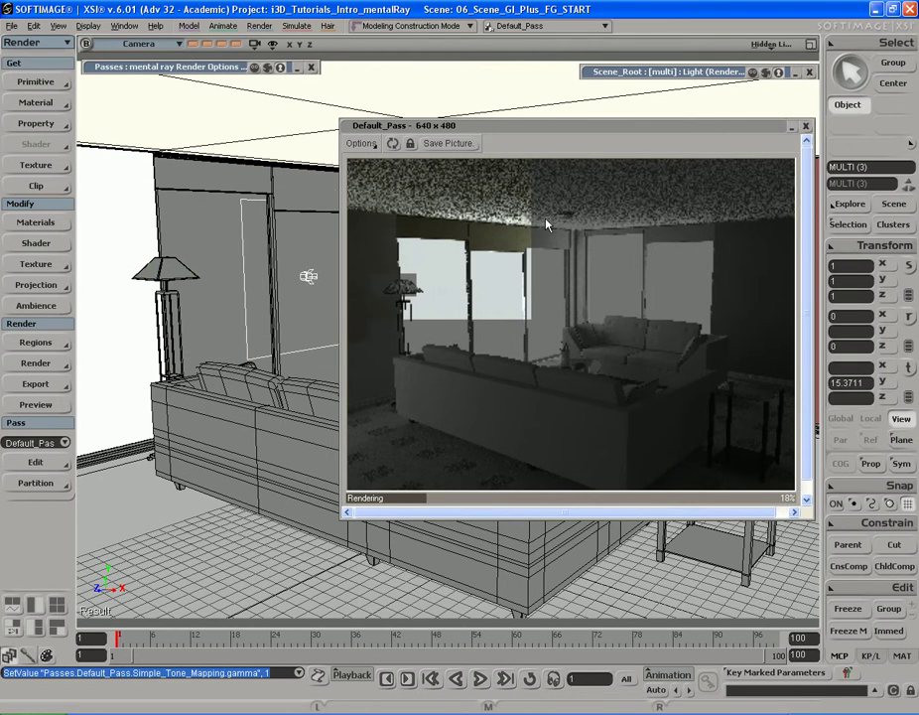
Disable final gathering in the mental ray render options and turn on rebuilding of the global illumination photon map
left_click(675, 71)
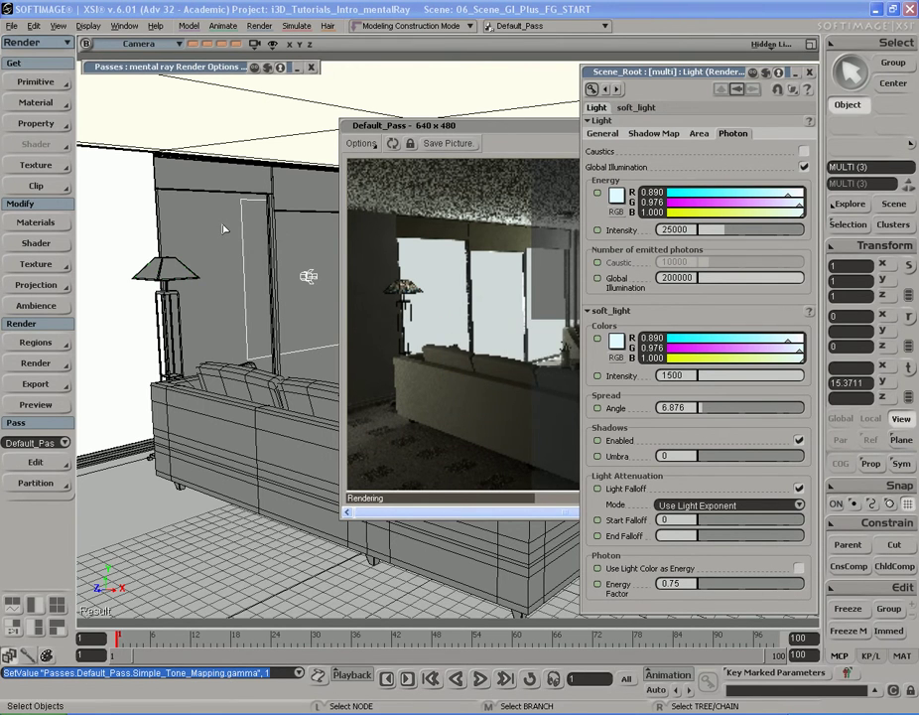
left_click(195, 68)
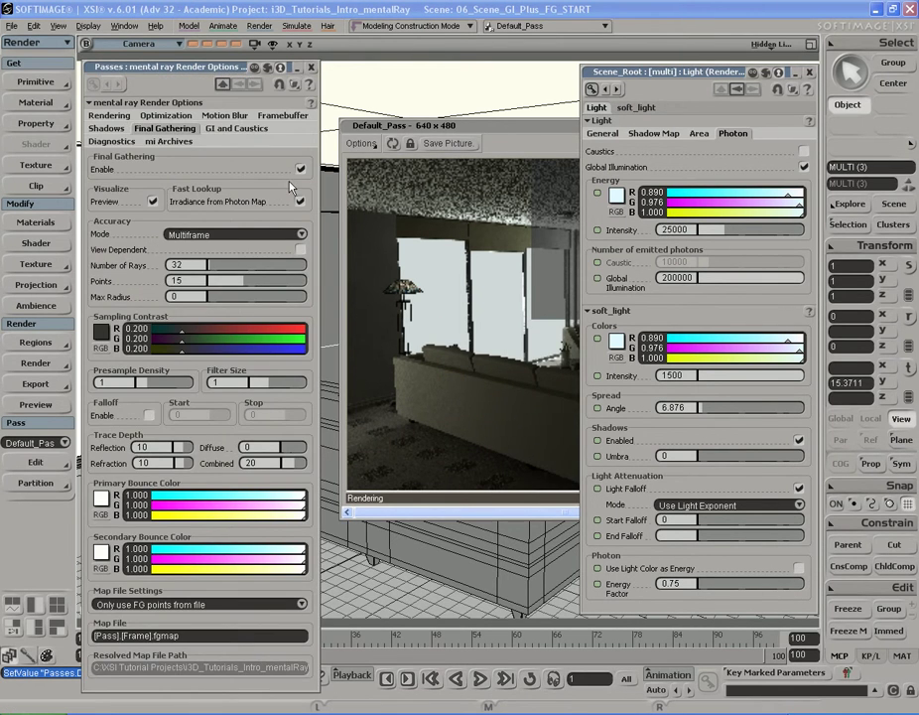
left_click(300, 171)
left_click(236, 128)
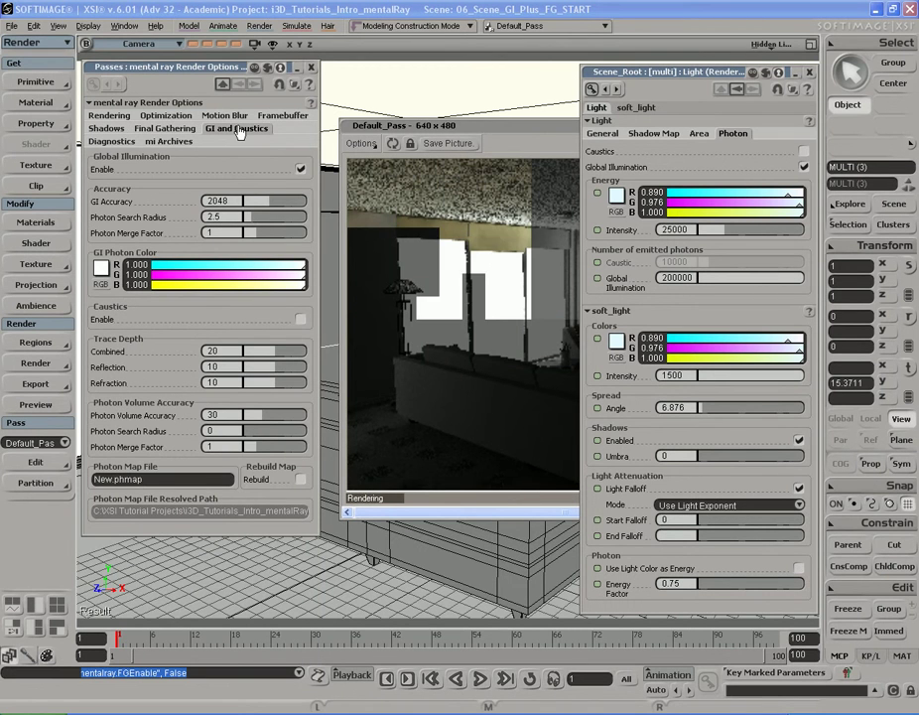
left_click(301, 479)
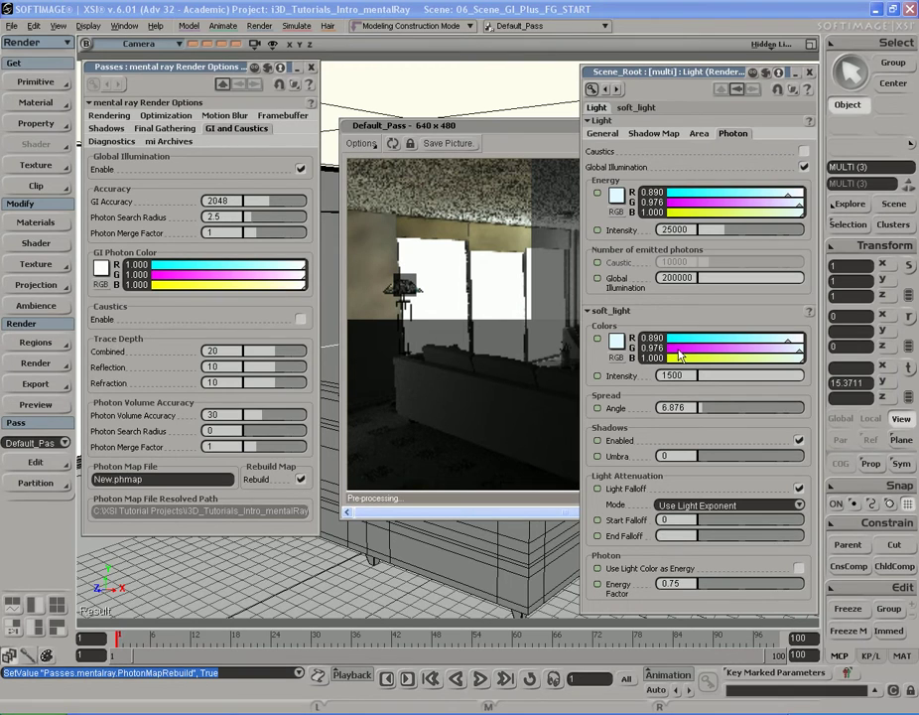
Set the photon energy intensity of the three selected lights to 75000 and collapse their property page
left_click(685, 230)
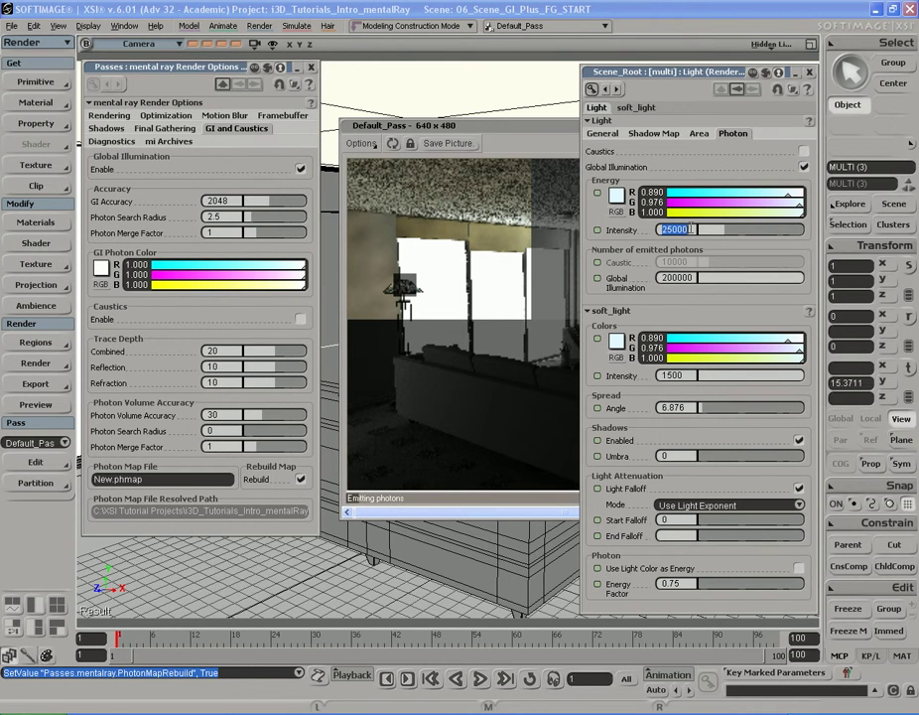
type("75")
key("Return")
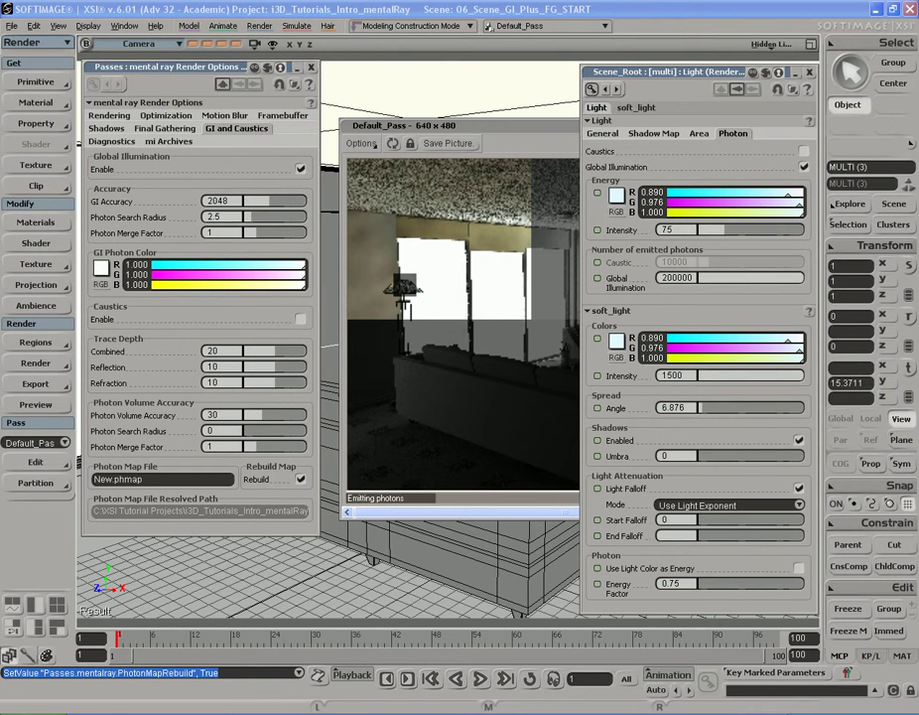
type("000")
key("Return")
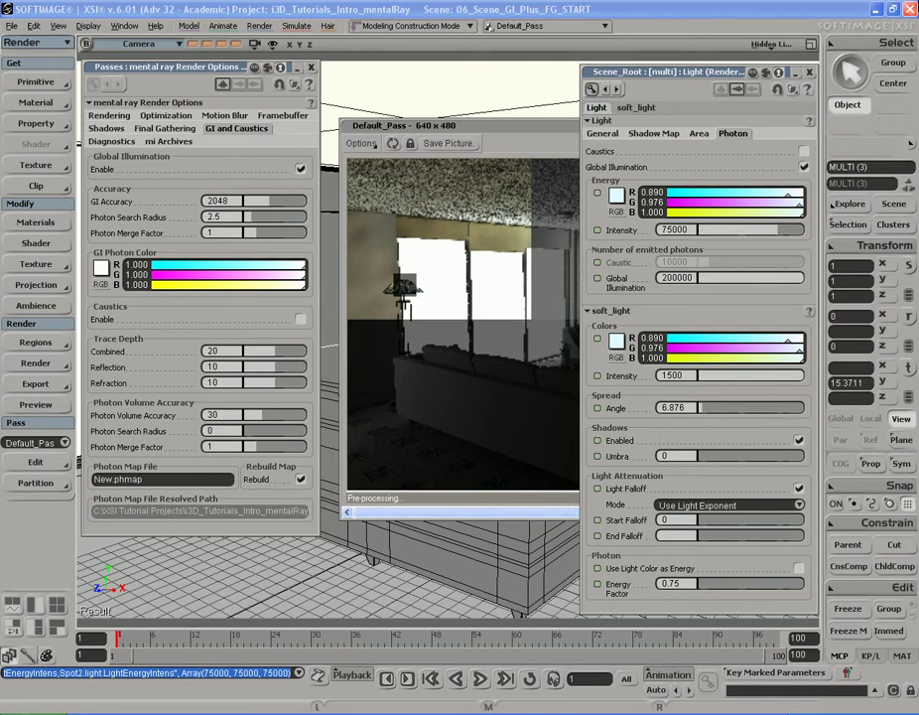
double_click(694, 74)
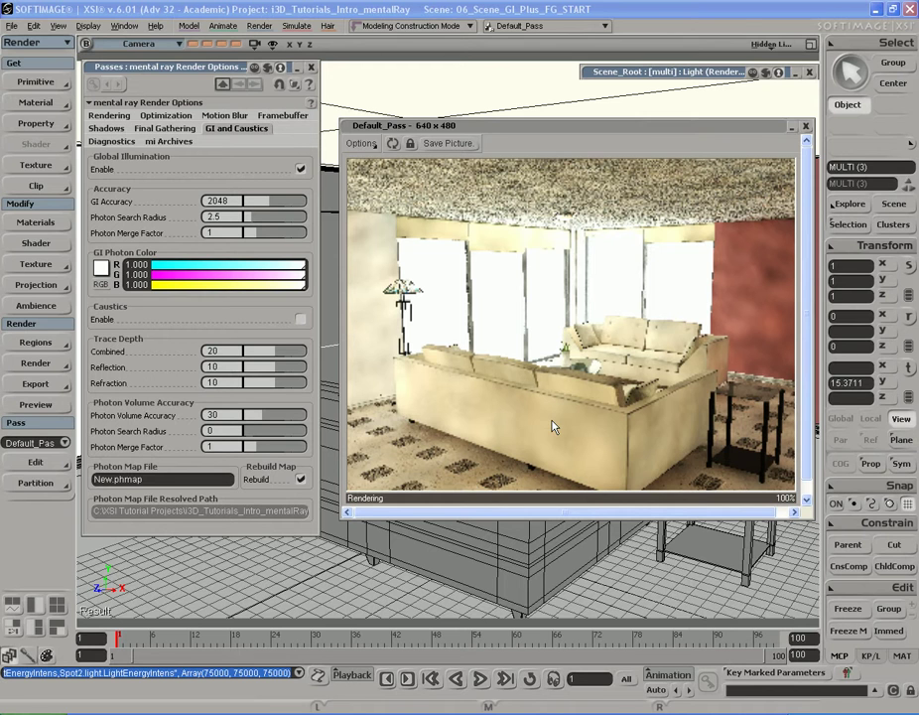
Turn off photon map rebuilding and re-enable final gathering with its map file setting on Overwrite existing file
left_click(301, 480)
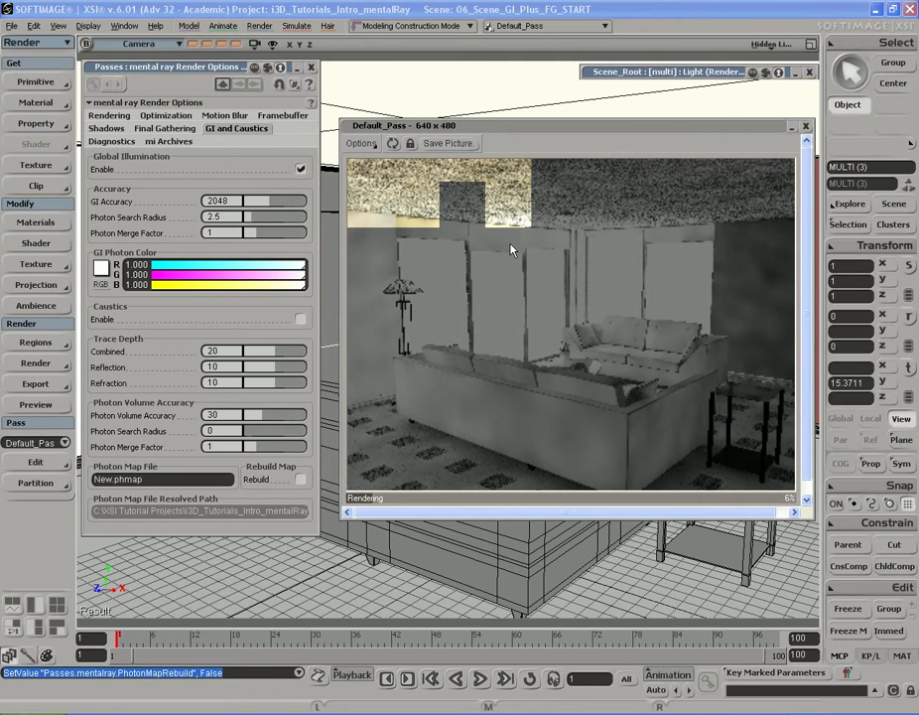
left_click(171, 130)
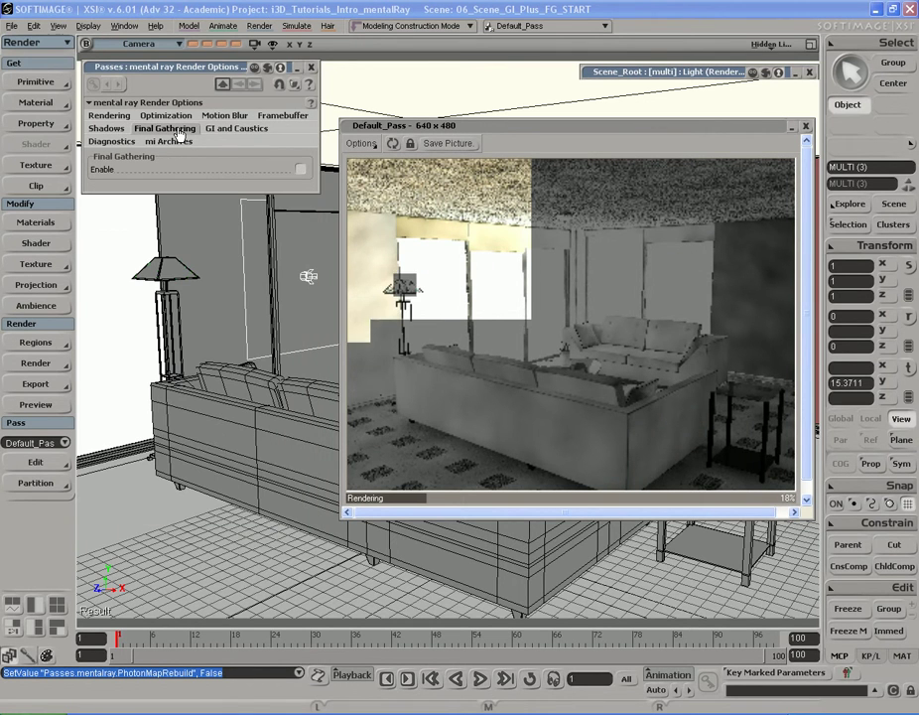
left_click(301, 169)
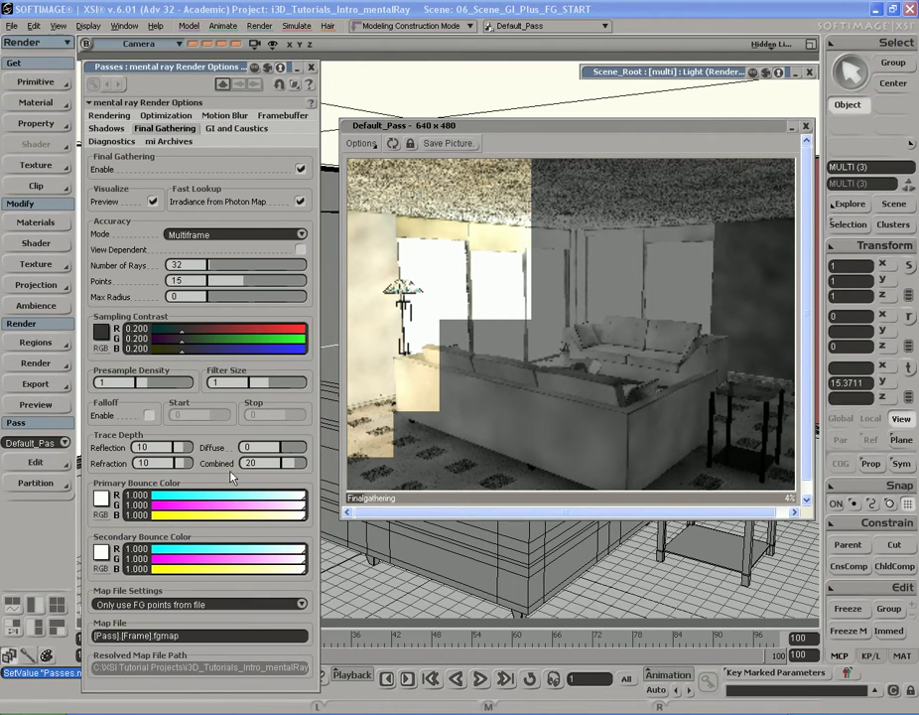
left_click(219, 604)
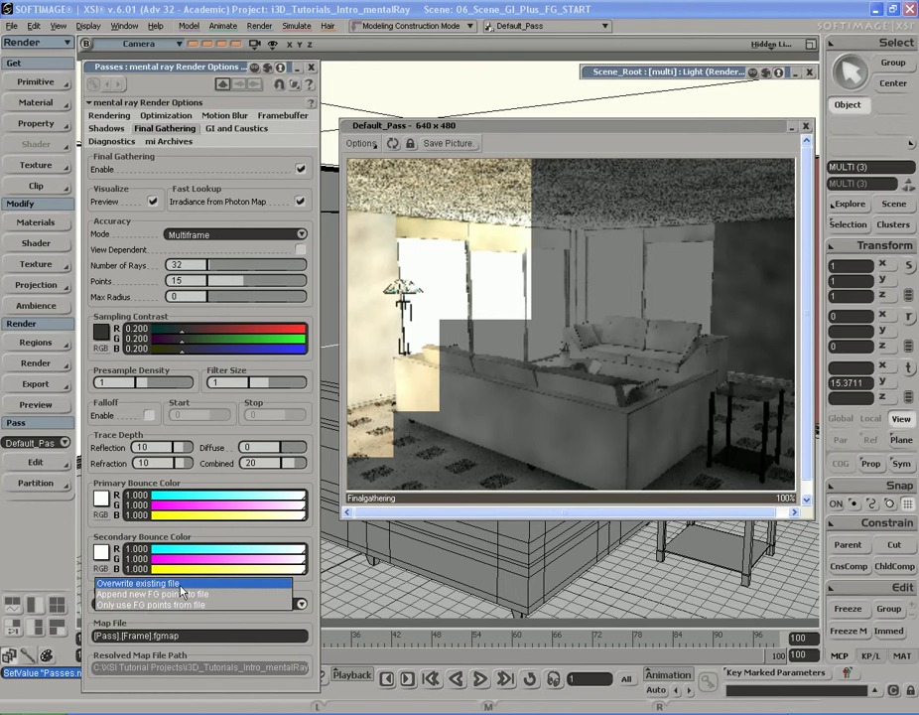
left_click(182, 584)
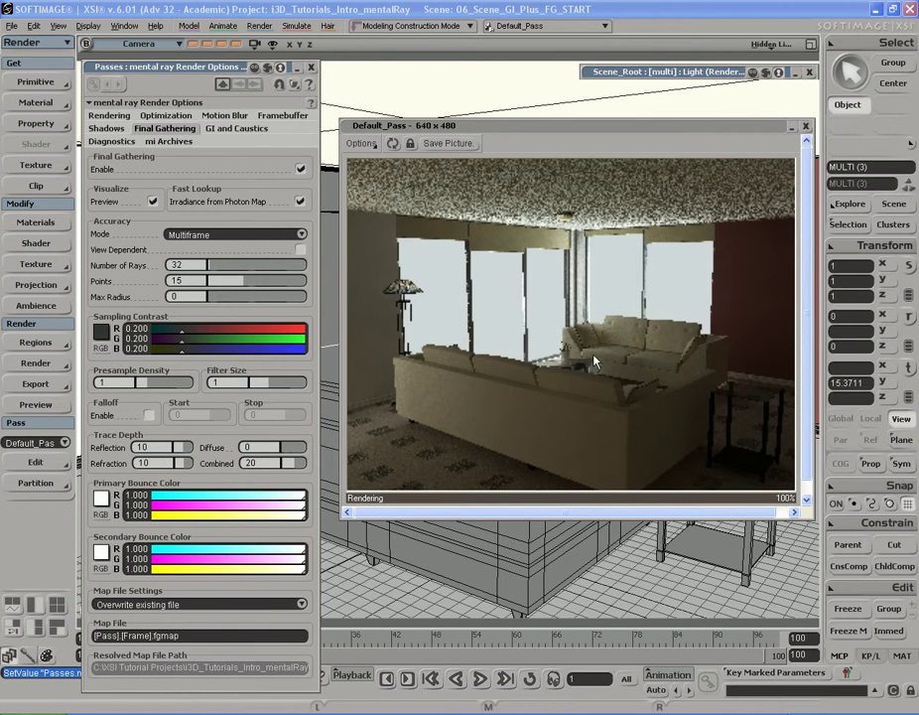
Set the final gathering map file setting to Only use FG points from file and check the photon map rebuild and rendering options
left_click(184, 604)
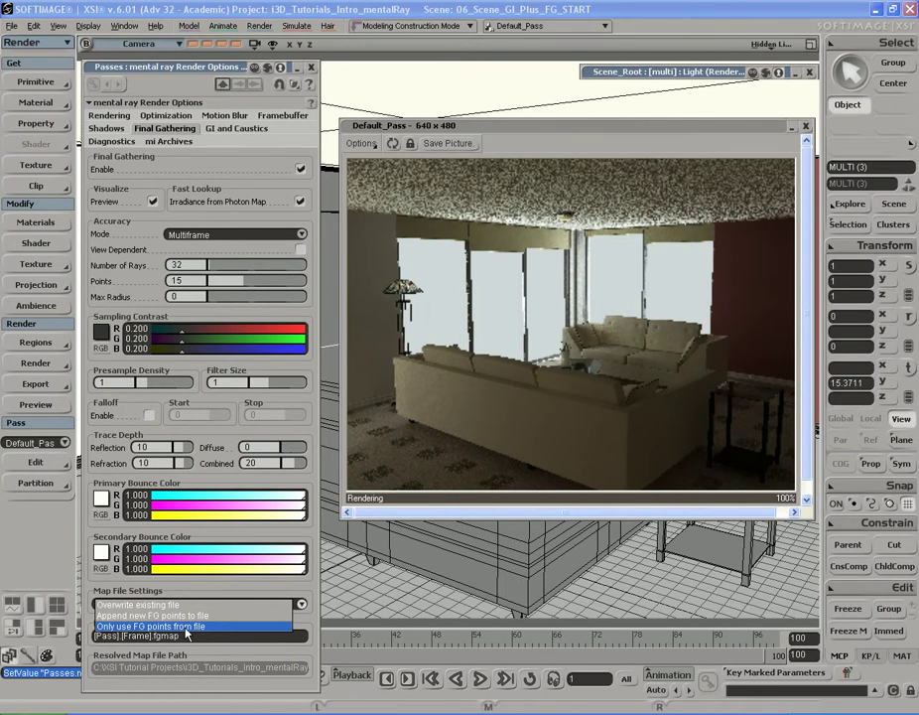
left_click(204, 628)
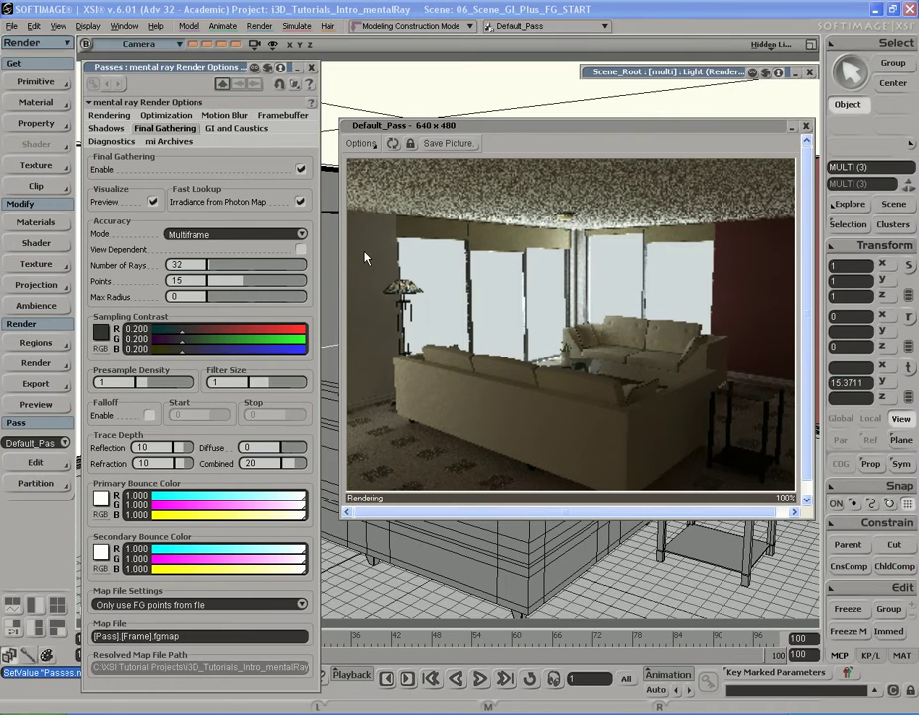
left_click(221, 130)
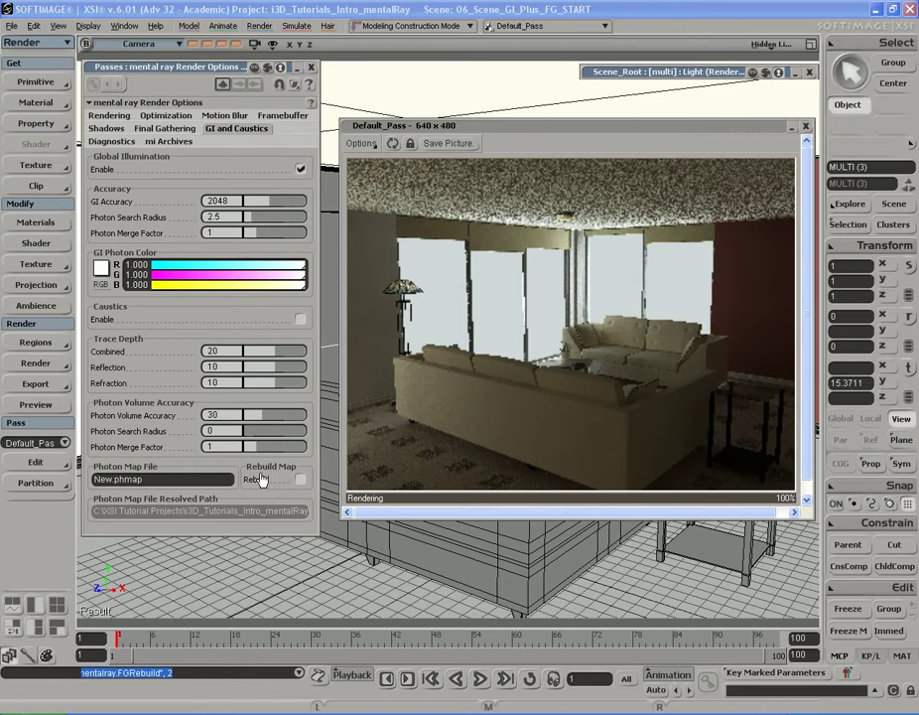
left_click(186, 131)
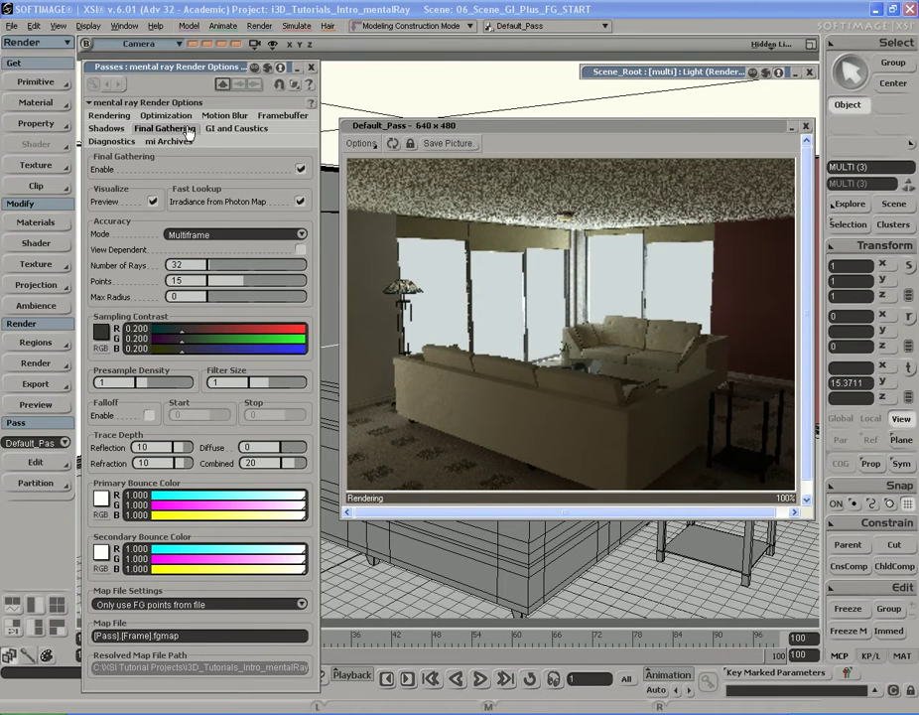
left_click(111, 117)
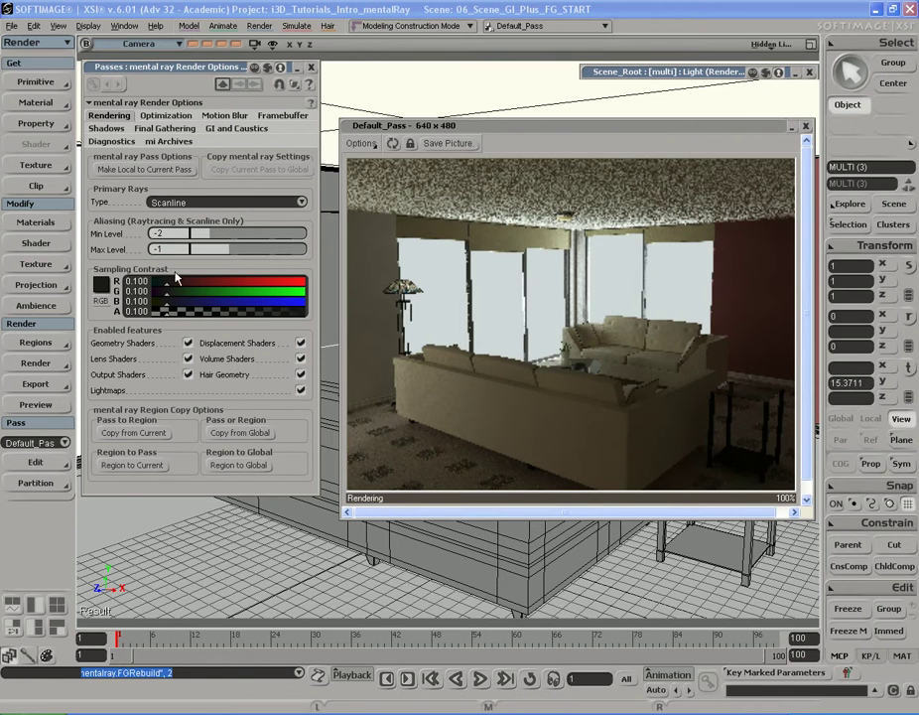
Open the current pass's Simple_Tone_Mapping lens shader, set its gamma to 1.8 and close its properties
left_click(36, 463)
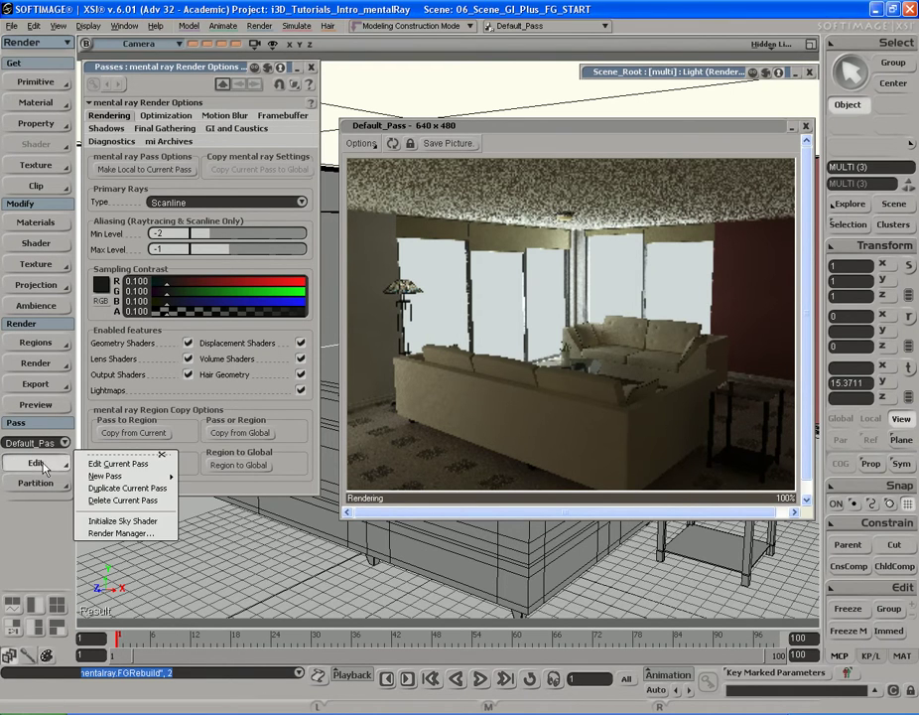
left_click(120, 464)
double_click(174, 579)
left_click(211, 261)
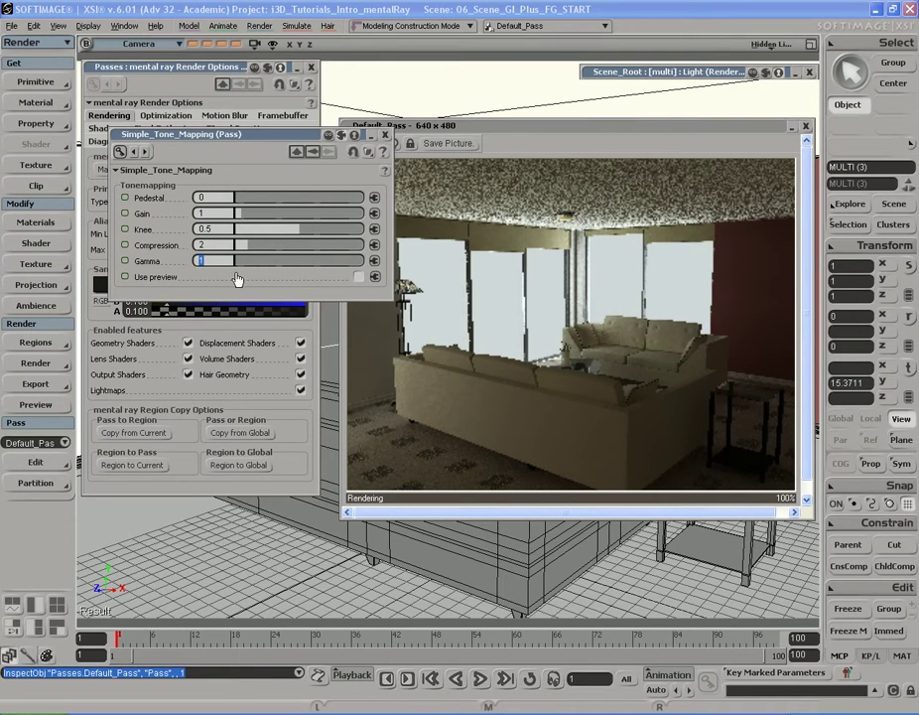
type("1.8")
key("Return")
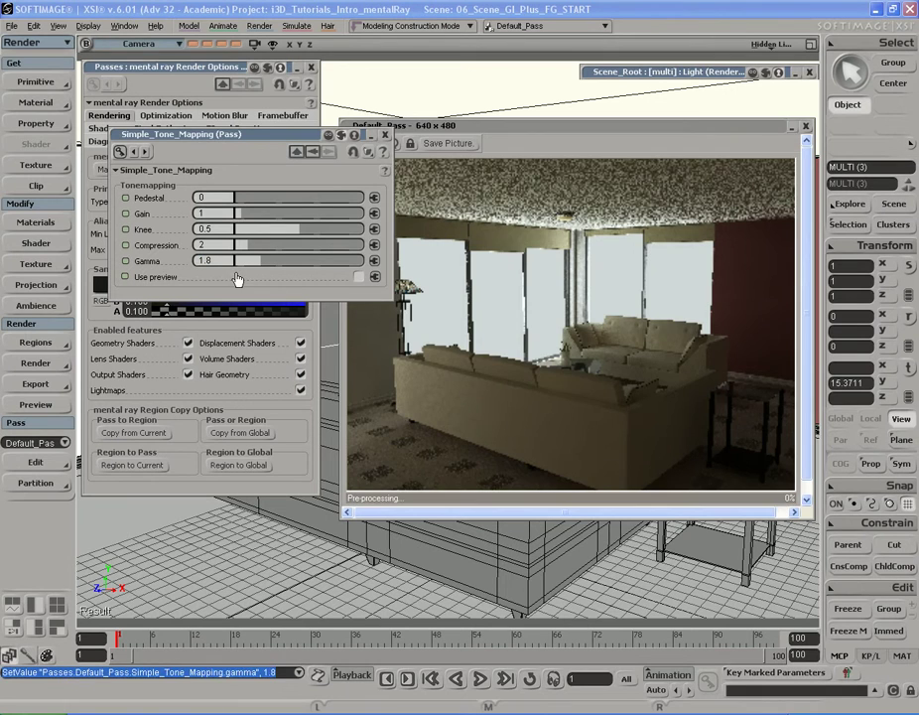
left_click_drag(283, 138, 228, 144)
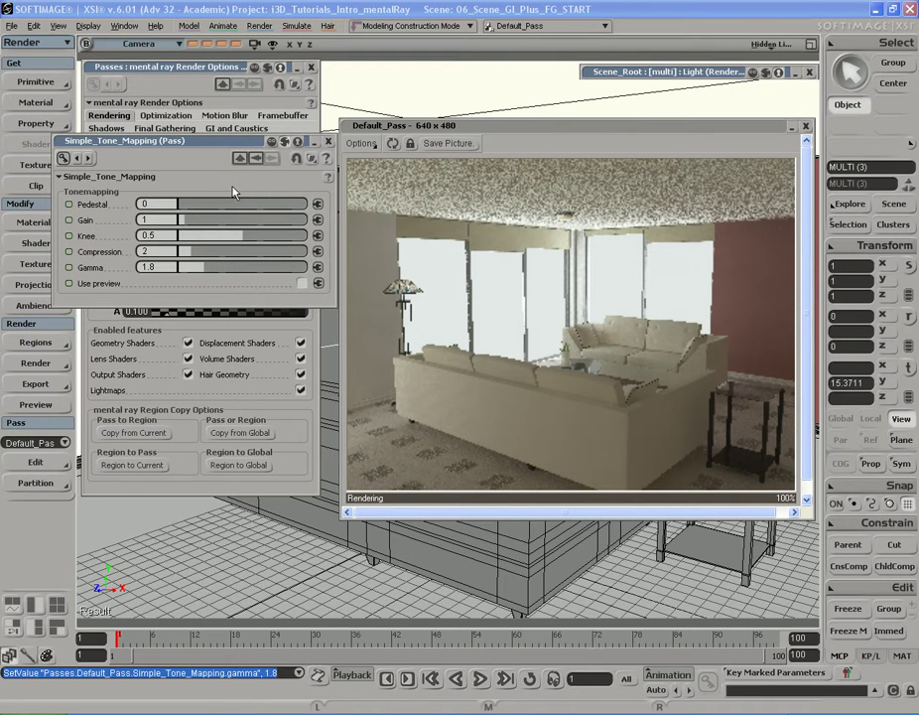
left_click_drag(177, 140, 153, 176)
left_click(305, 179)
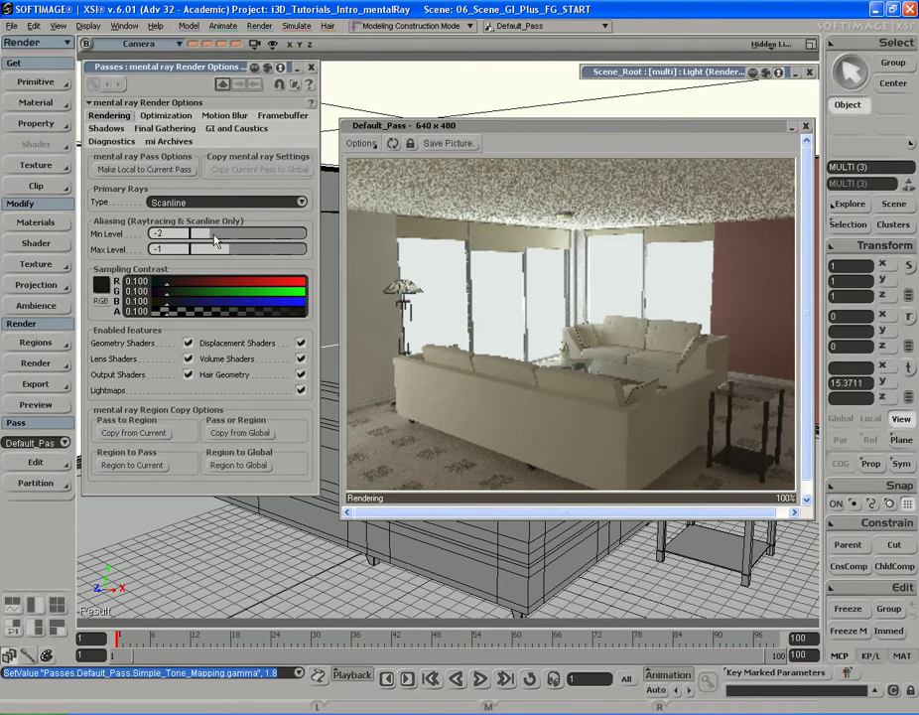
Set the render's aliasing to min level 1 and max level 3, and enable caustics in the mental ray options
left_click_drag(209, 240, 309, 257)
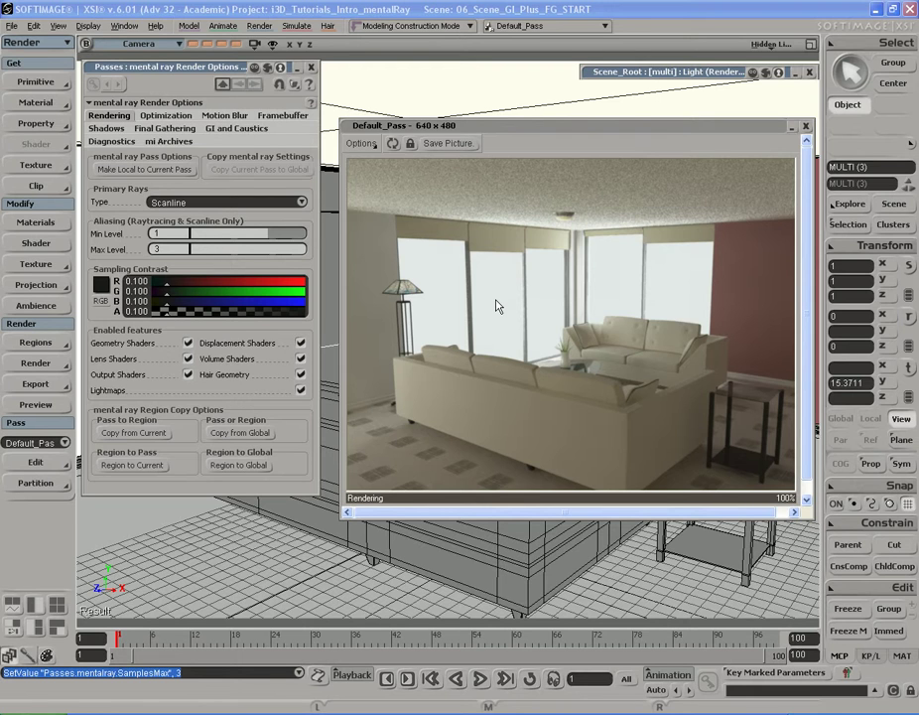
left_click(239, 130)
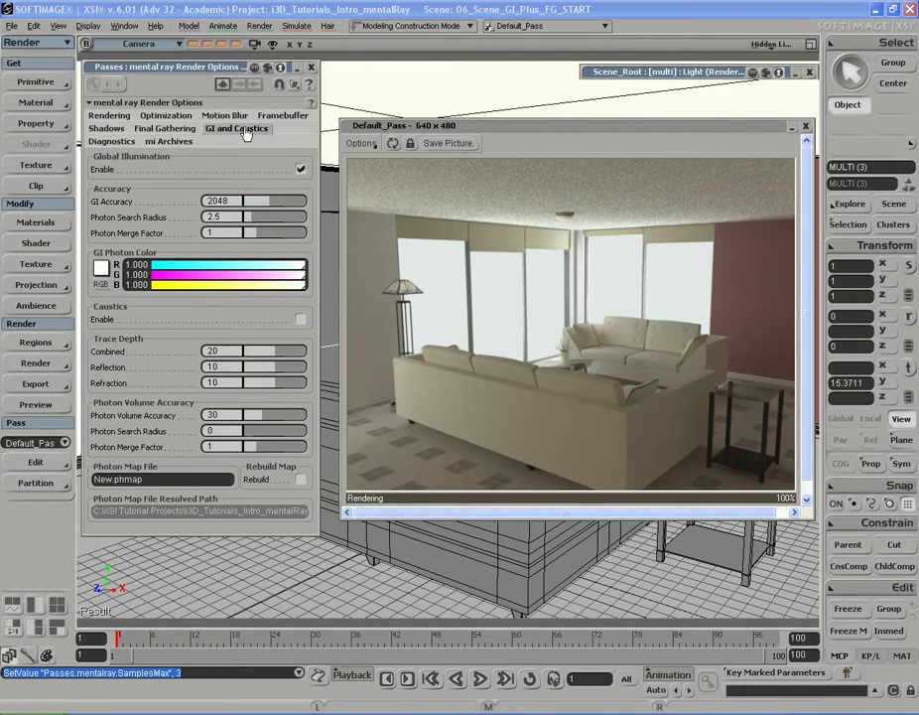
left_click(301, 320)
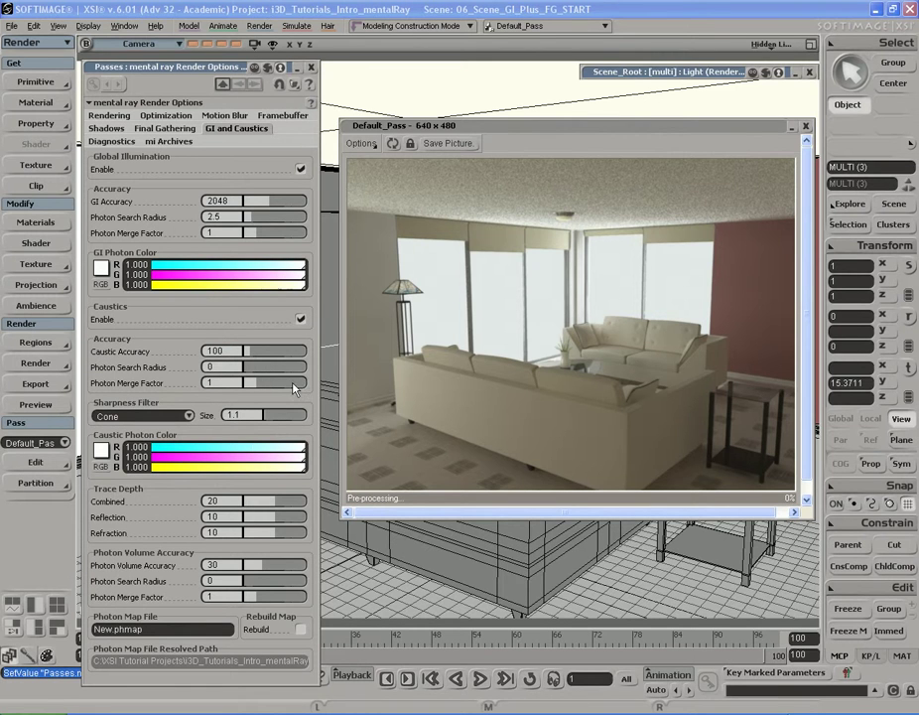